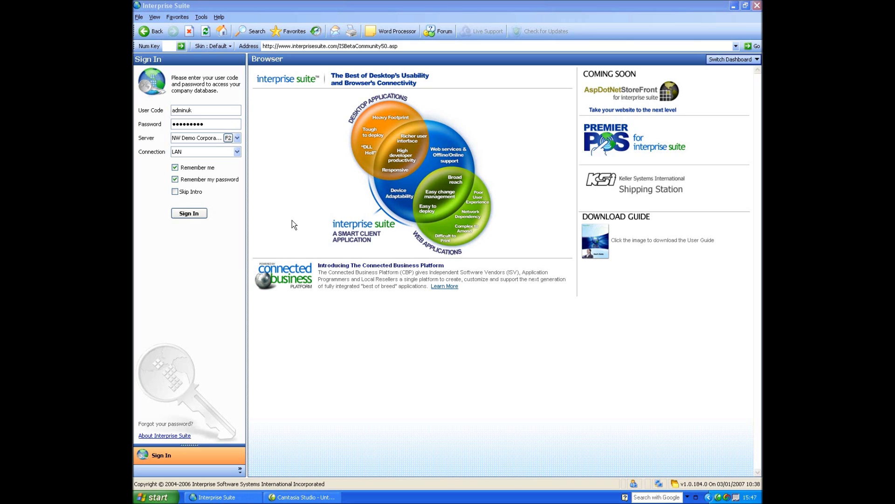
# Sign in to the demo company database, keeping LAN as the connection type
pyautogui.click(197, 153)
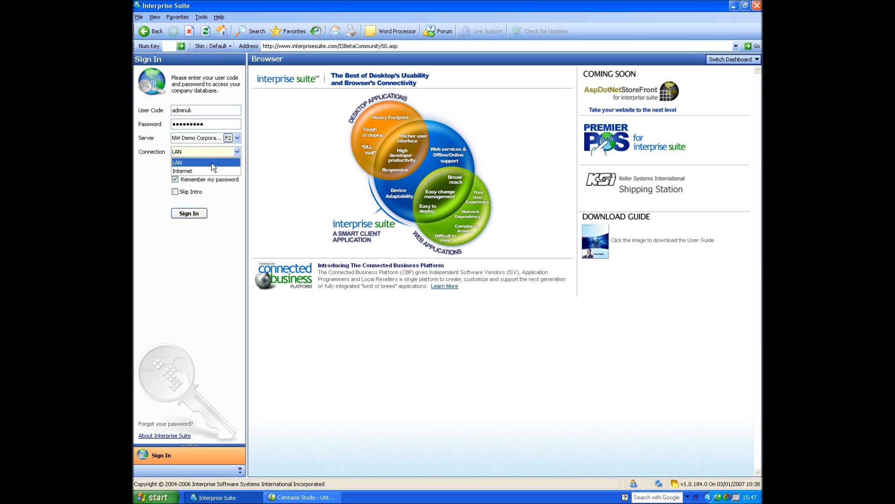
pyautogui.click(212, 163)
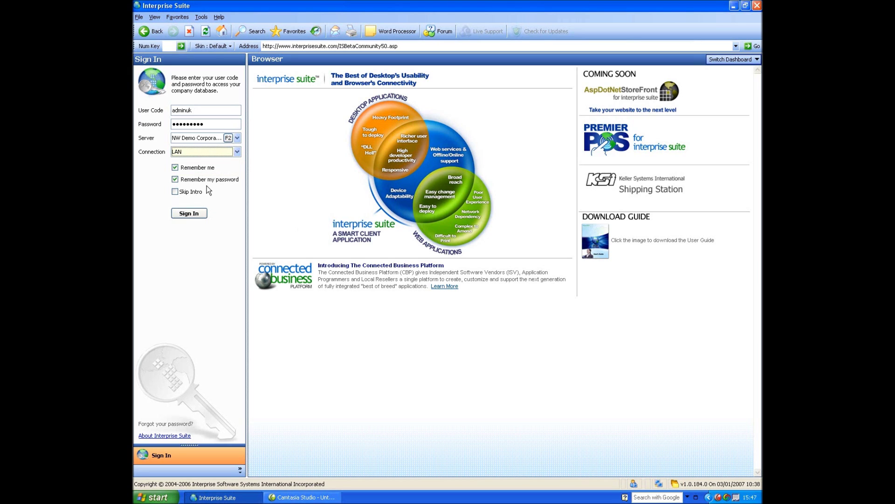
pyautogui.click(191, 214)
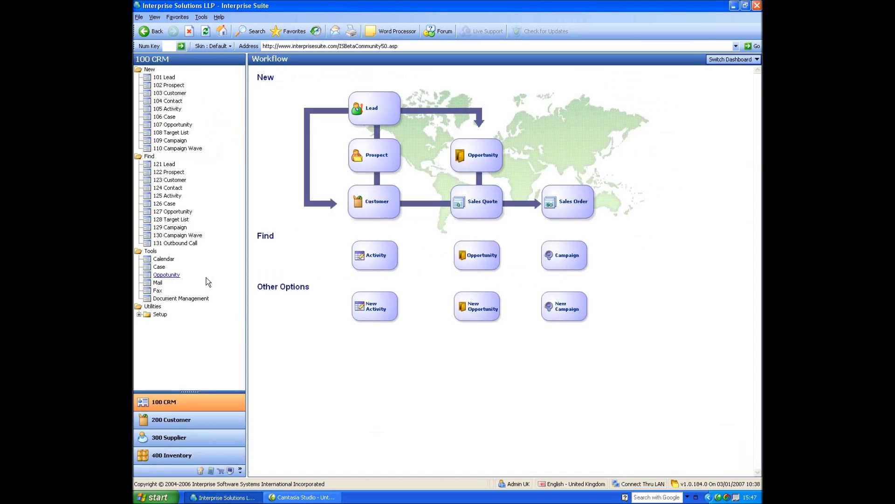
# Switch to the 400 Inventory module and start a new item from 401 Item
pyautogui.click(192, 460)
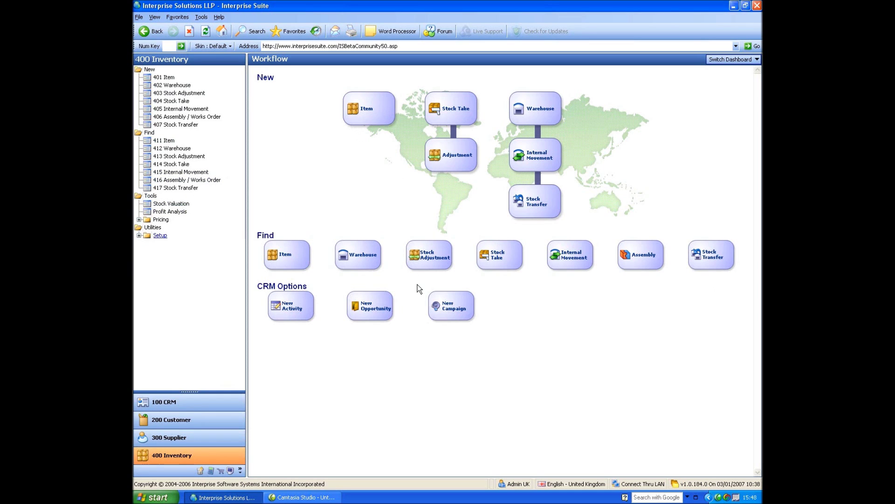
pyautogui.click(742, 61)
pyautogui.click(167, 78)
# Reposition the New Item Wizard and move on to the General page with Stock as item type
pyautogui.moveTo(363, 105); pyautogui.dragTo(385, 93)
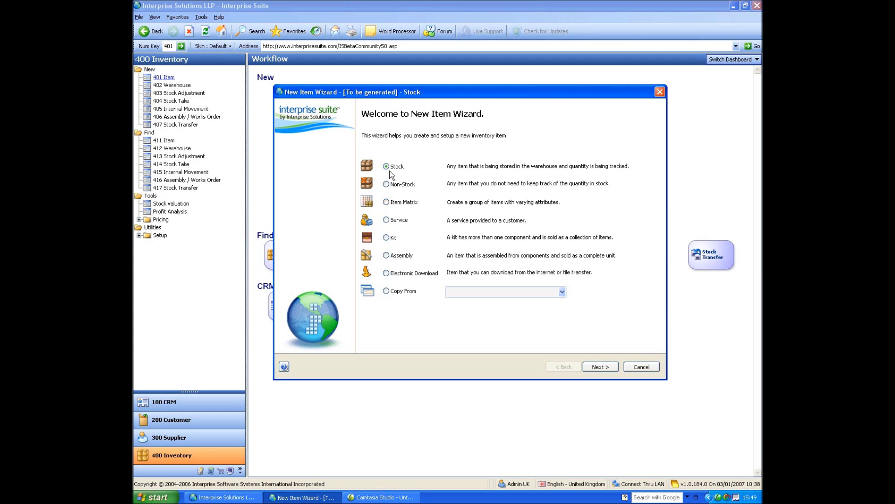
pyautogui.click(601, 367)
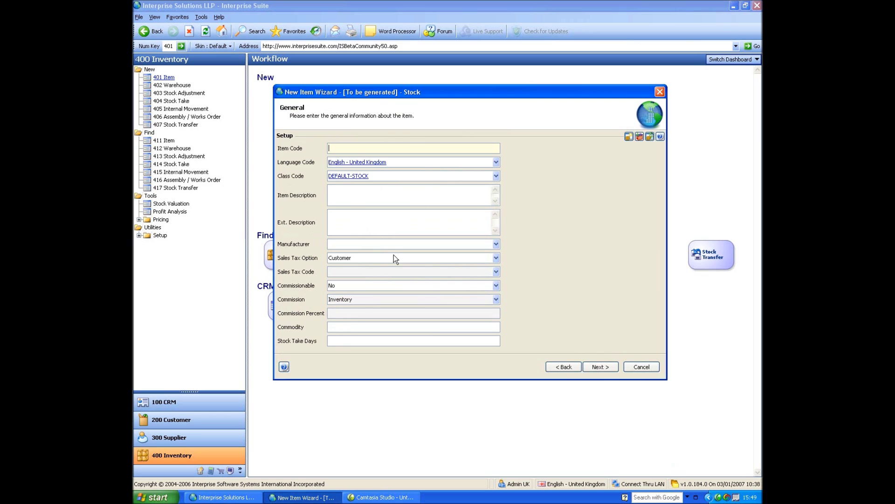
# Describe the item as 'Example Stock Item', leave its code auto-generated, and view the DEFAULT-STOCK class template
pyautogui.press('Tab')
pyautogui.press('Tab')
pyautogui.press('Tab')
pyautogui.write('Example Stock Ite')
pyautogui.press('Tab')
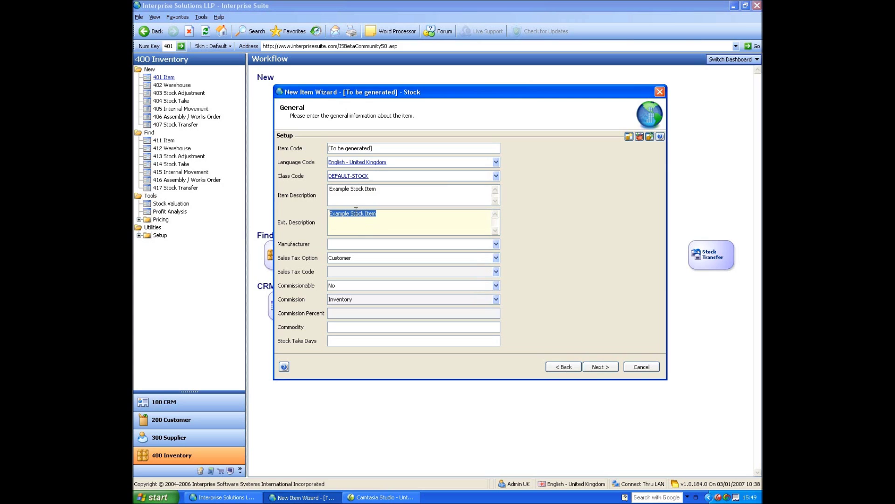
pyautogui.click(378, 175)
pyautogui.click(333, 178)
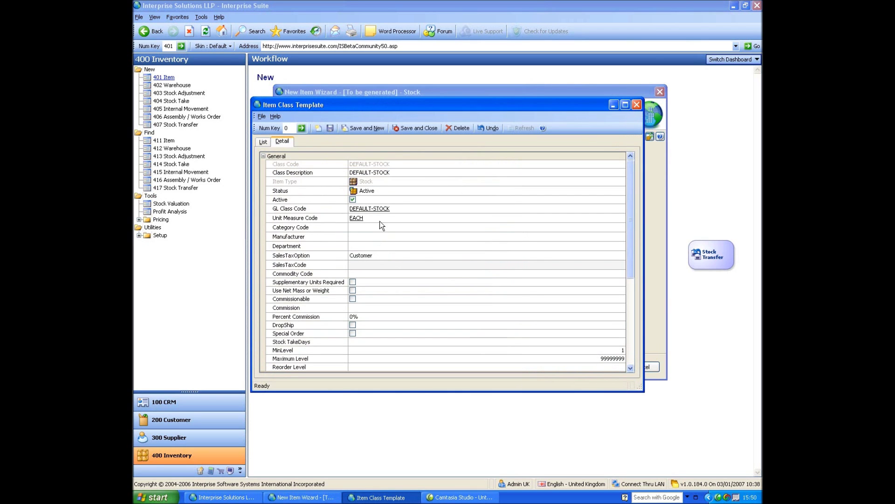
pyautogui.click(379, 219)
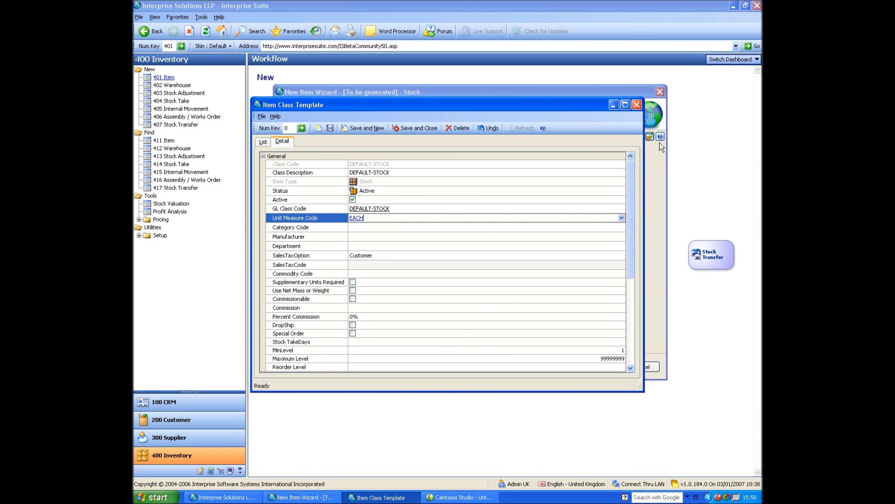
pyautogui.click(638, 107)
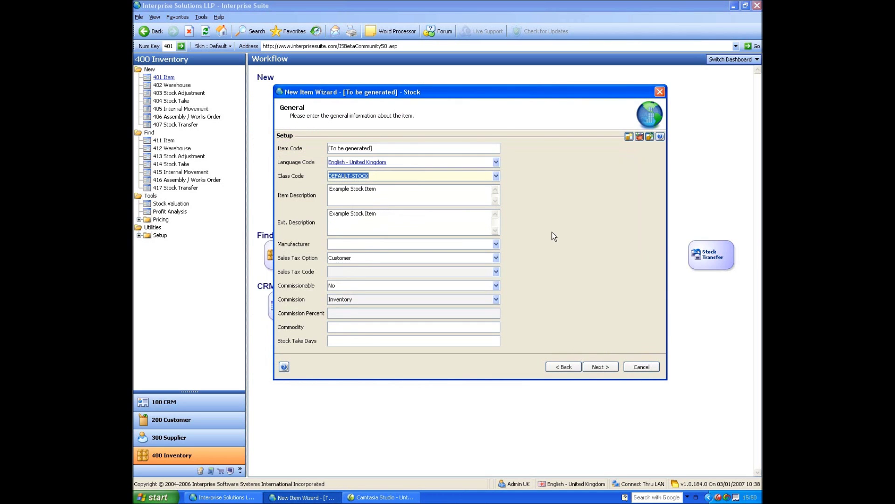
# Set the manufacturer to SAMSUNG and keep Customer as the sales tax option
pyautogui.click(362, 244)
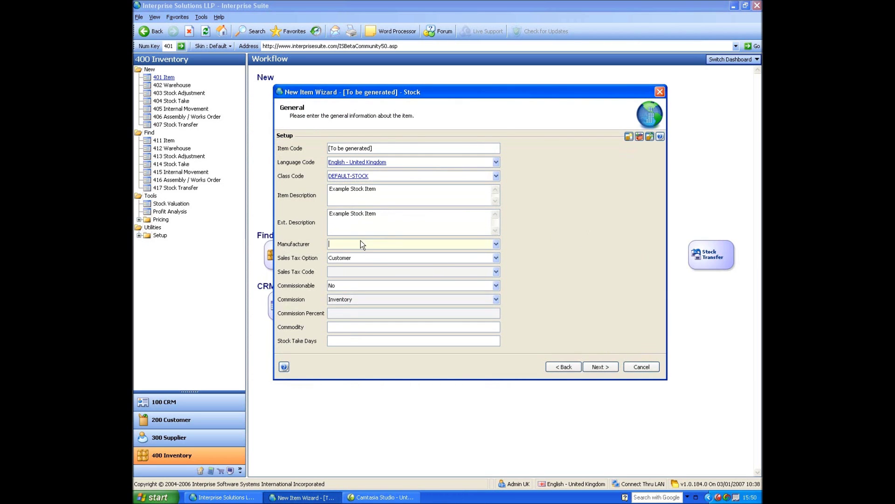
pyautogui.click(497, 244)
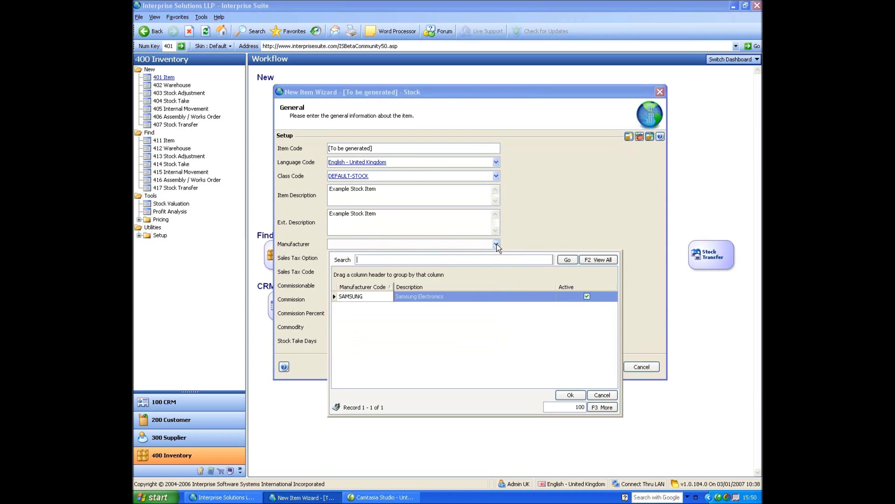
pyautogui.doubleClick(384, 297)
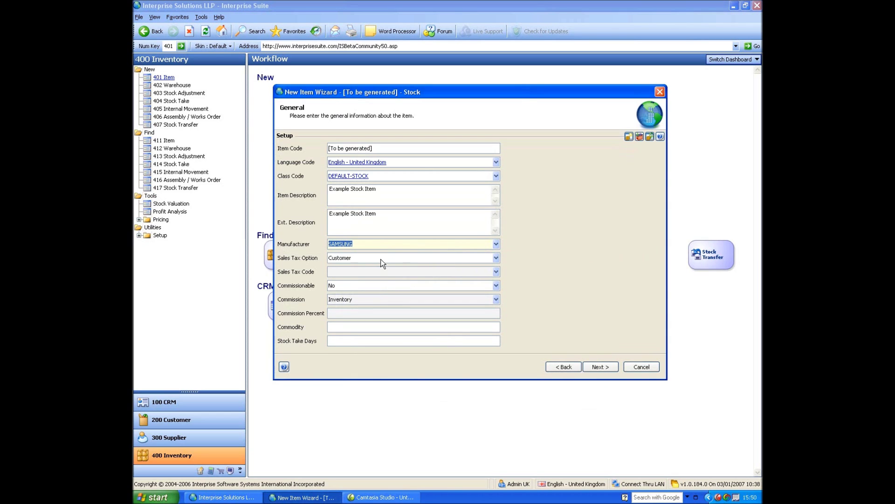
pyautogui.click(379, 257)
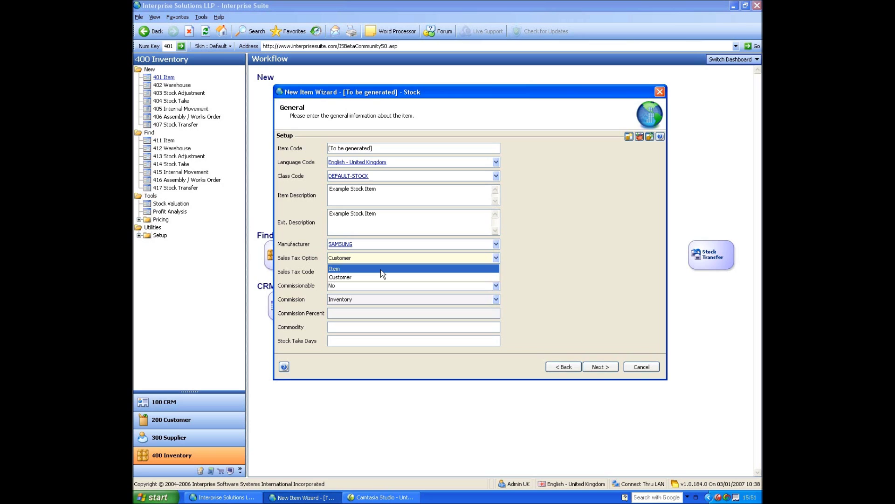
pyautogui.click(309, 256)
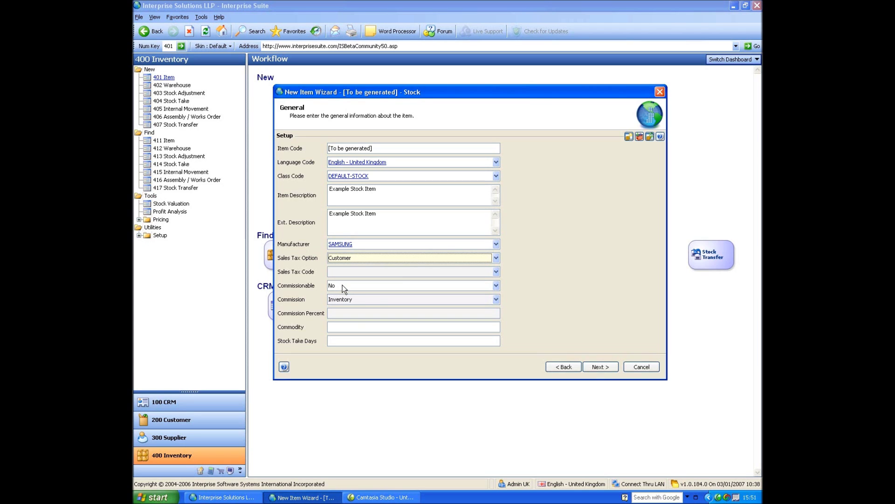
# Enter commodity code 1234567 and 7 stock take days, then go to the next page
pyautogui.click(359, 327)
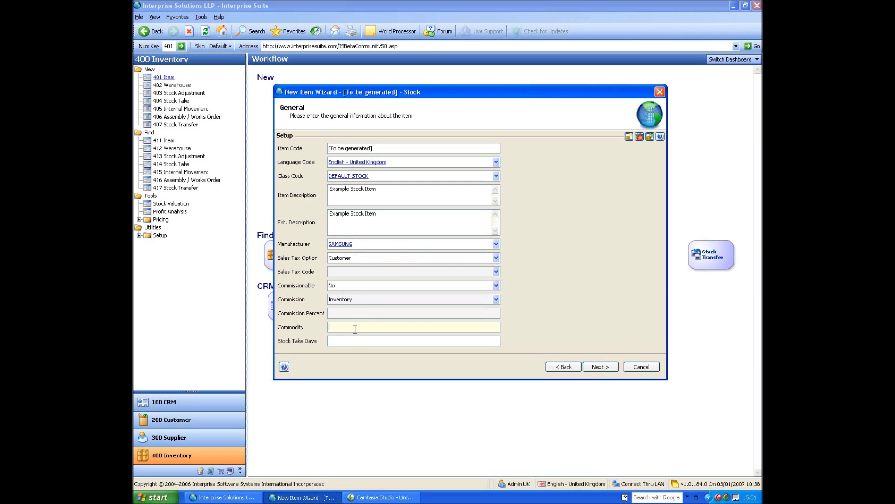
pyautogui.write('1234567')
pyautogui.click(371, 342)
pyautogui.write('7.')
pyautogui.click(607, 366)
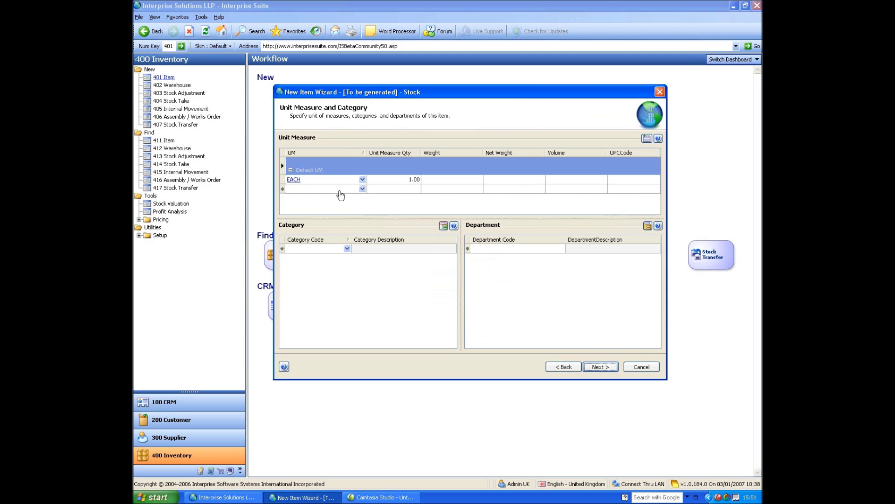
# Add DOZEN as an additional unit of measure with quantity 15
pyautogui.click(362, 181)
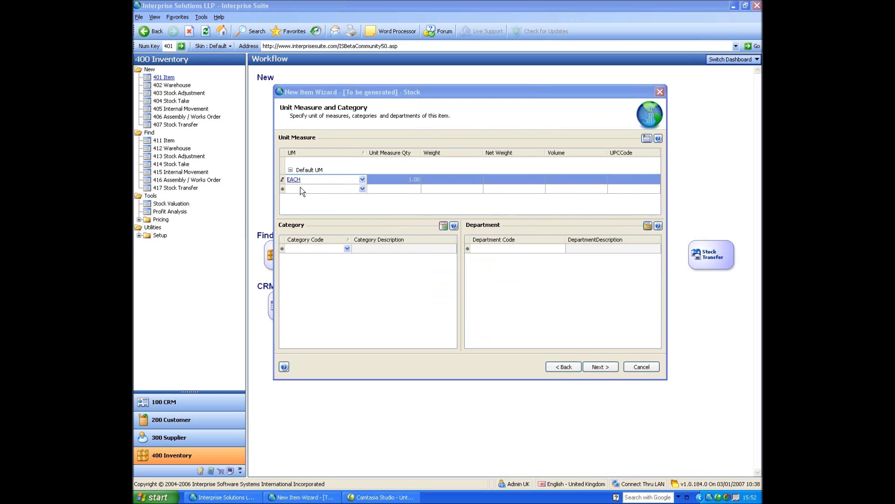
pyautogui.click(314, 189)
pyautogui.click(362, 189)
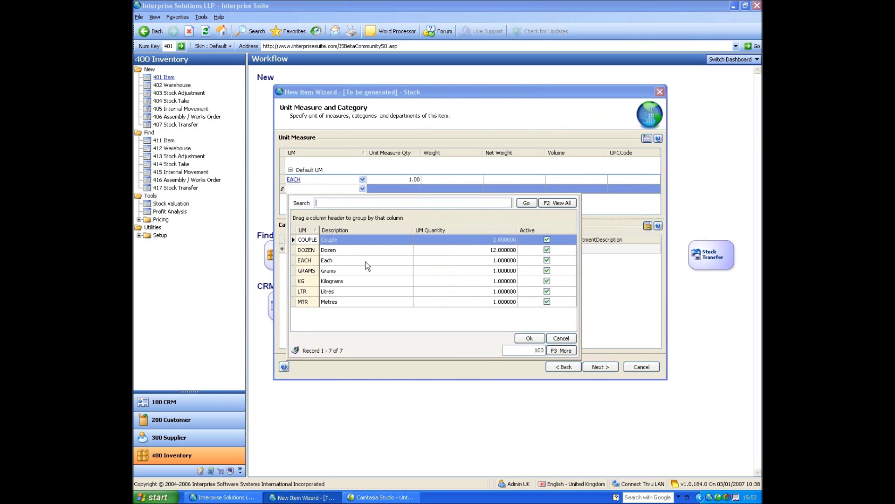
pyautogui.doubleClick(306, 250)
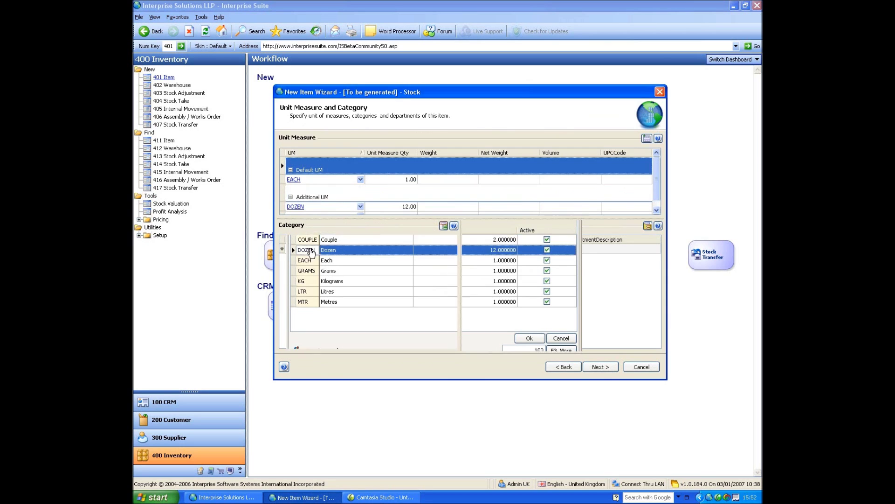
pyautogui.click(657, 210)
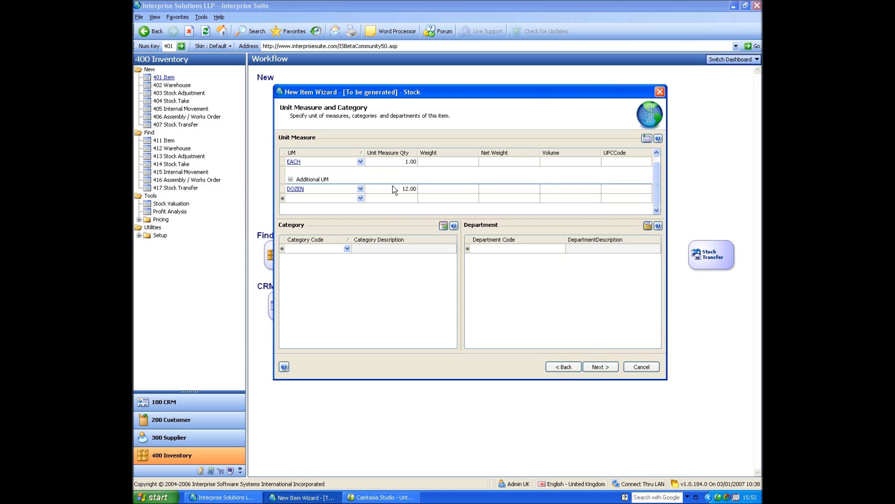
pyautogui.click(393, 188)
pyautogui.write('15')
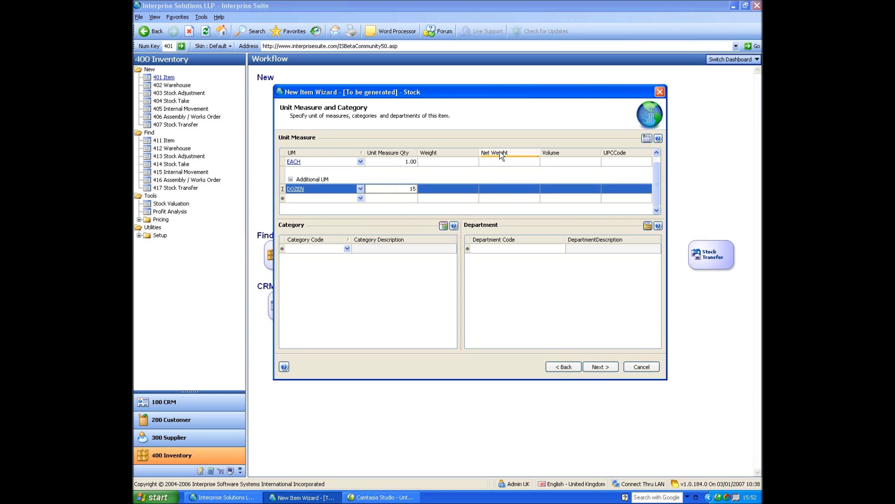
pyautogui.press('Tab')
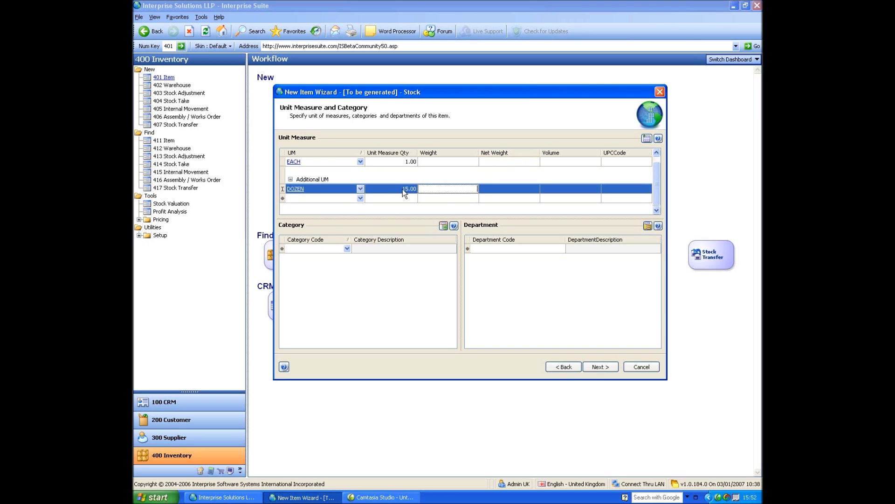
# Add KG as another additional unit of measure with quantity 0.50
pyautogui.click(360, 199)
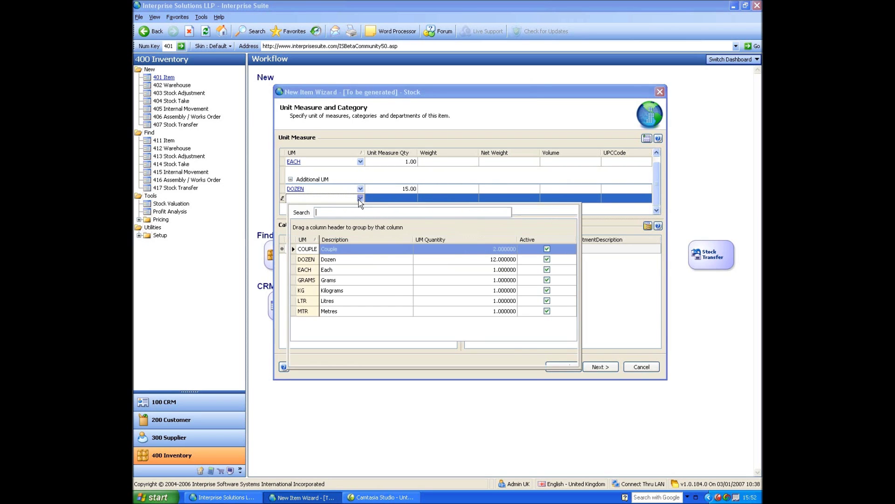
pyautogui.doubleClick(308, 291)
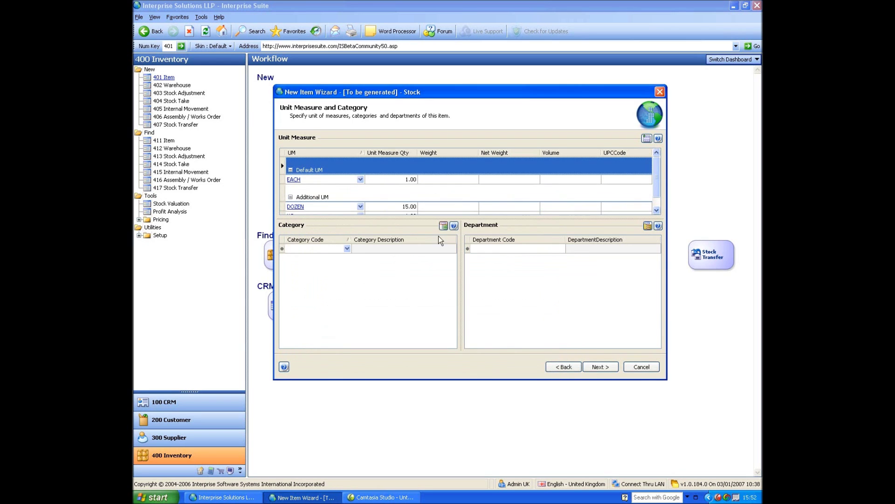
pyautogui.click(657, 211)
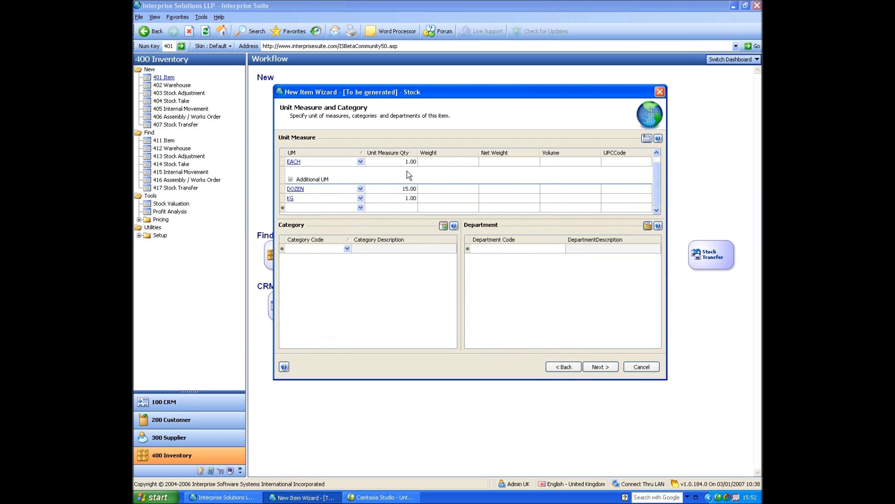
pyautogui.click(410, 198)
pyautogui.write('0.5')
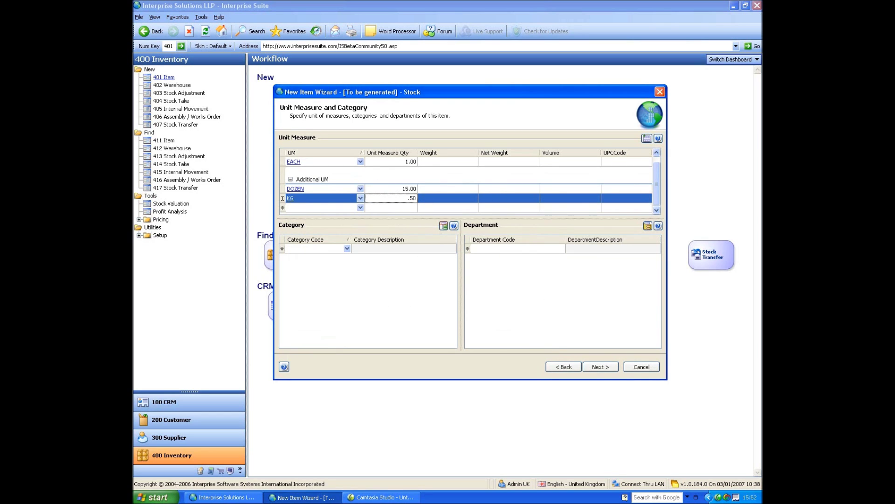
pyautogui.press('Tab')
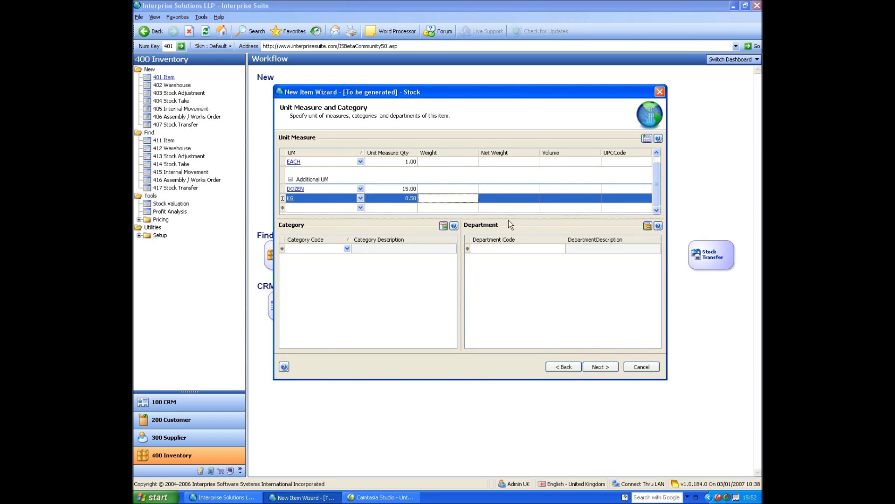
# Make Motherboard the default category and add VIDEO as an additional category
pyautogui.click(346, 250)
pyautogui.click(346, 248)
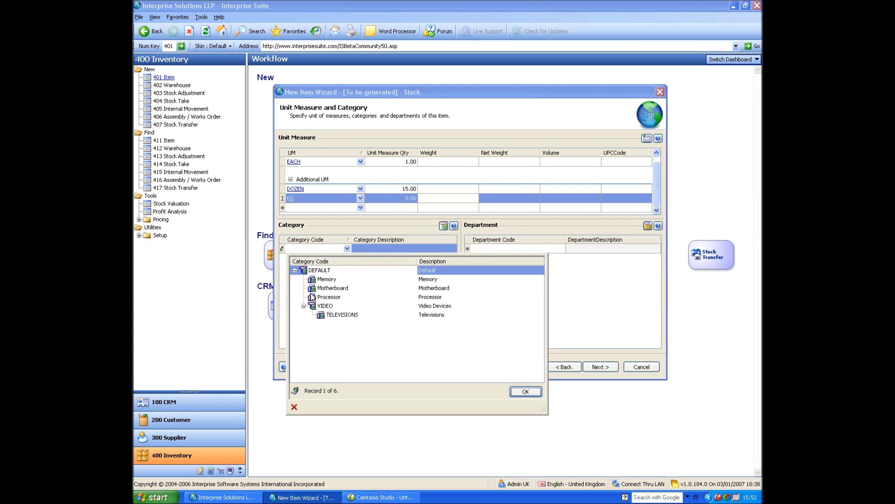
pyautogui.doubleClick(333, 288)
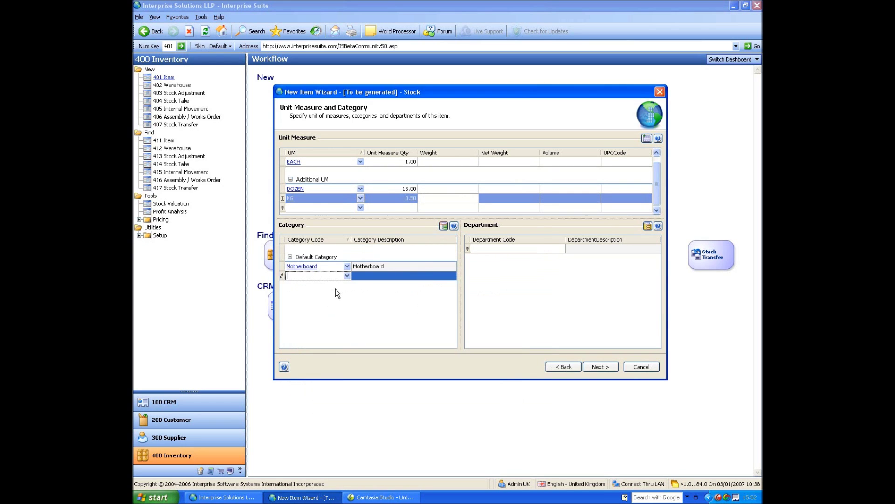
pyautogui.click(348, 275)
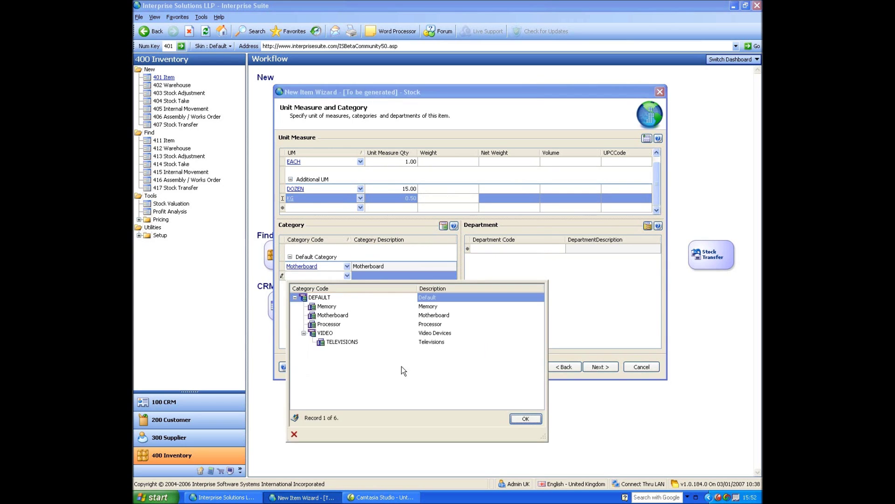
pyautogui.doubleClick(321, 332)
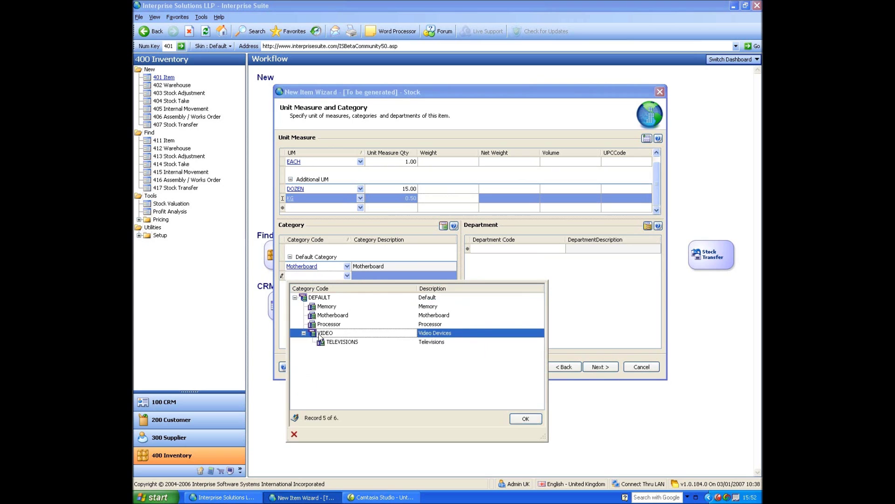
# Set DEFAULT as the item's department and continue to the costing page
pyautogui.click(566, 250)
pyautogui.click(562, 248)
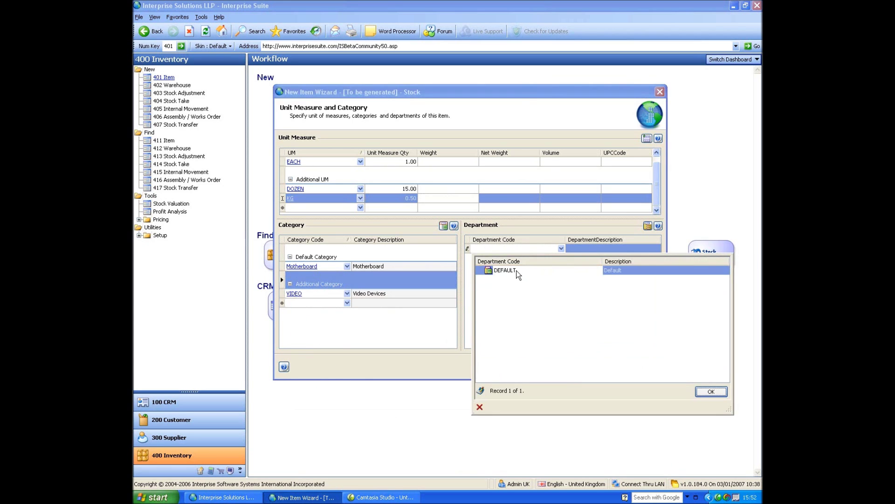
pyautogui.doubleClick(513, 290)
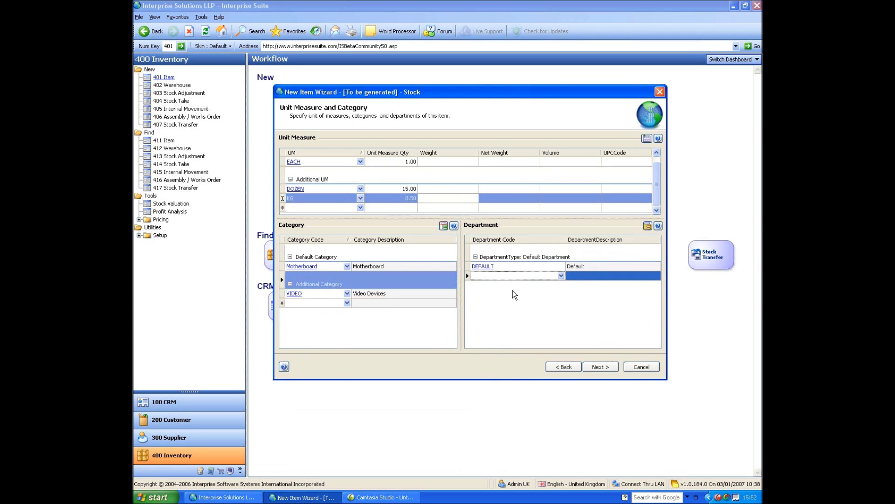
pyautogui.click(613, 367)
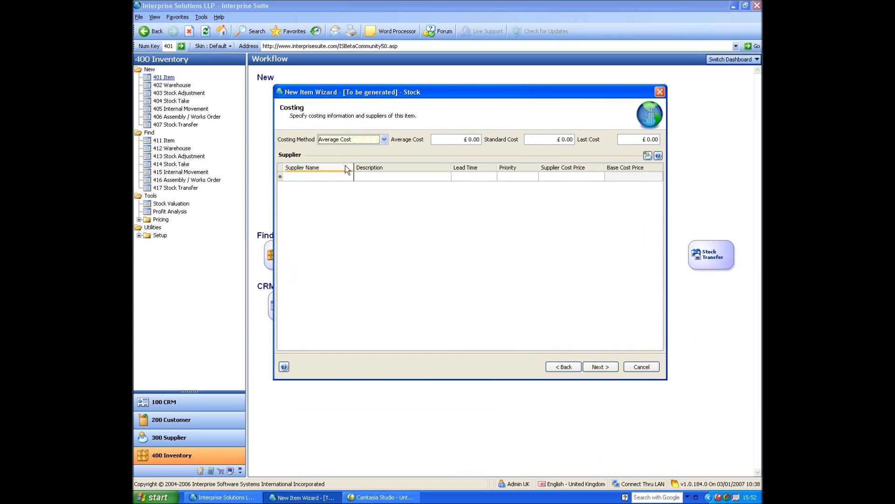
# Keep Average Cost and enter £100 average, £200 standard and £200 last cost
pyautogui.click(385, 141)
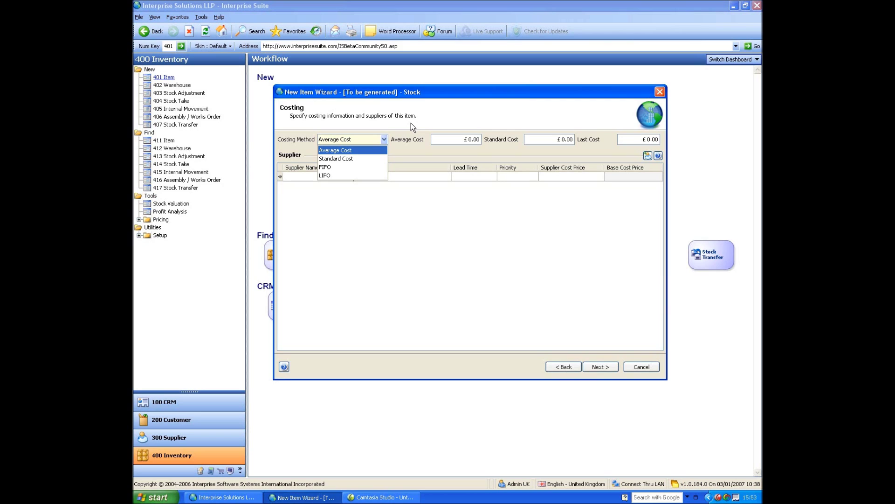
pyautogui.click(470, 136)
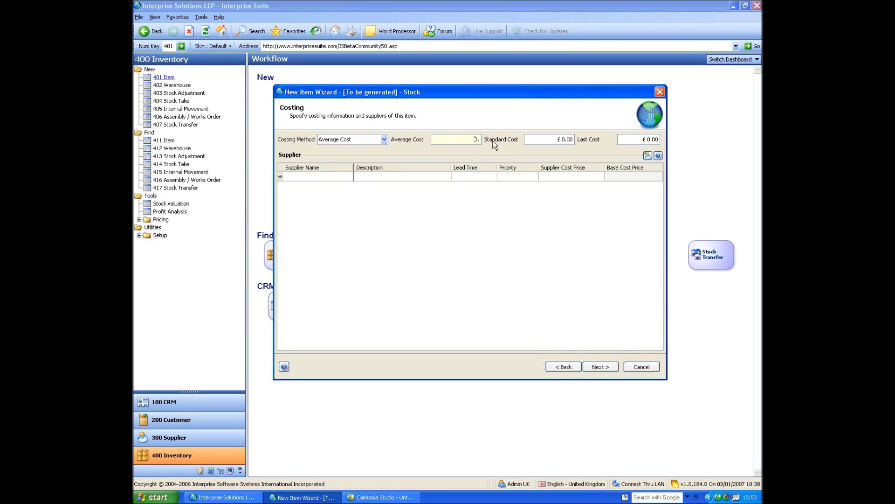
pyautogui.write('100.')
pyautogui.press('Tab')
pyautogui.write('200')
pyautogui.press('Tab')
pyautogui.write('20')
pyautogui.write('0')
pyautogui.press('Tab')
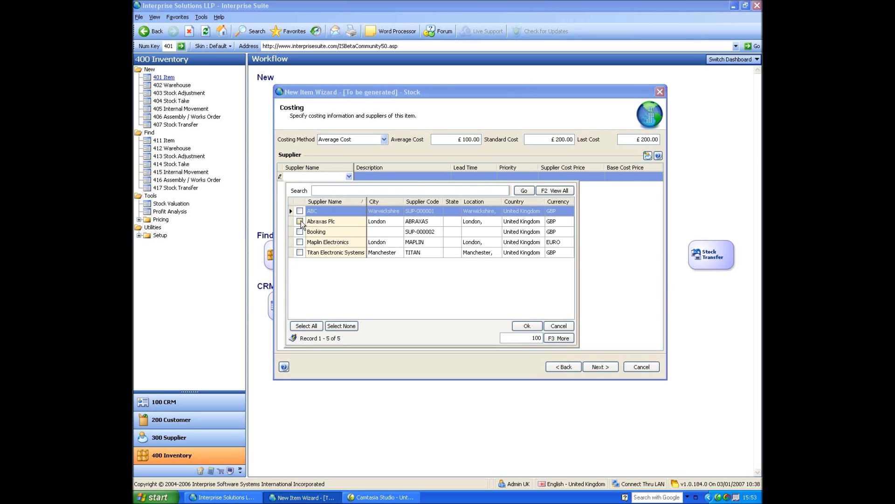
# Add suppliers Abraxas Plc and Booking with lead times 2 and 4
pyautogui.click(300, 221)
pyautogui.click(300, 232)
pyautogui.click(517, 325)
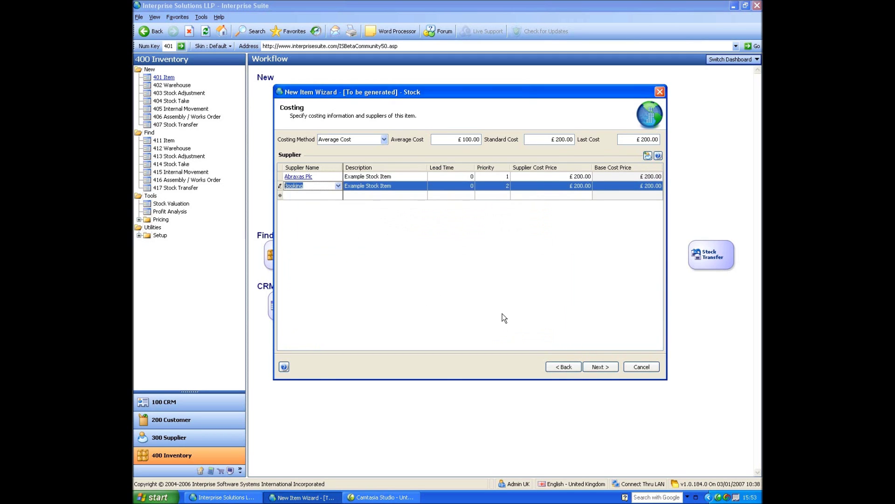
pyautogui.click(472, 176)
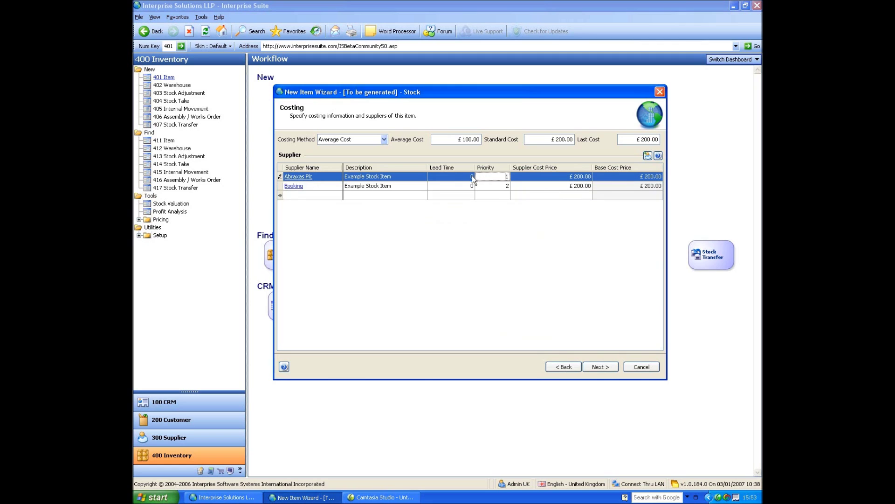
pyautogui.write('2')
pyautogui.click(468, 186)
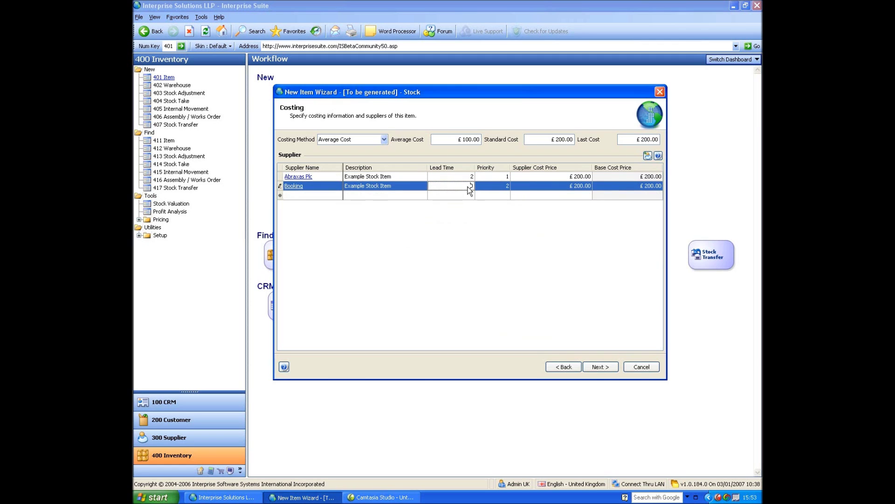
pyautogui.write('4')
pyautogui.press('Return')
# Give Abraxas Plc a supplier cost price of £199 and continue to pricing
pyautogui.click(499, 176)
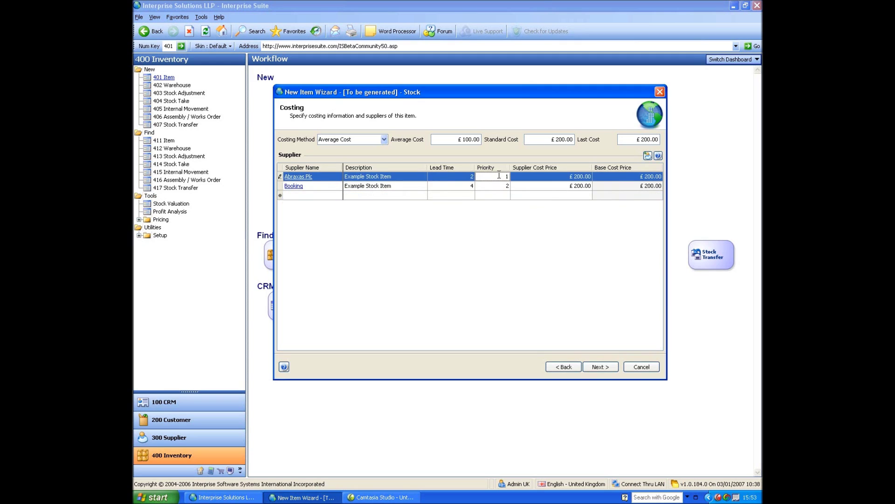
pyautogui.click(551, 180)
pyautogui.write('199')
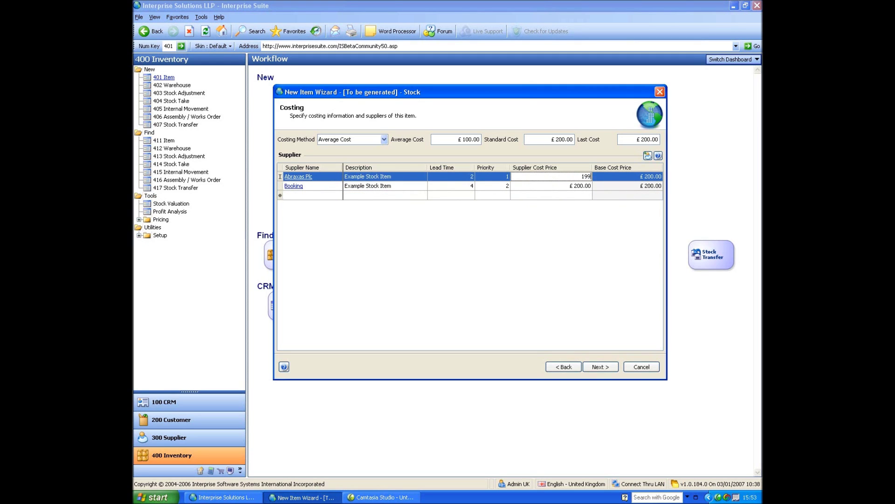
pyautogui.press('Return')
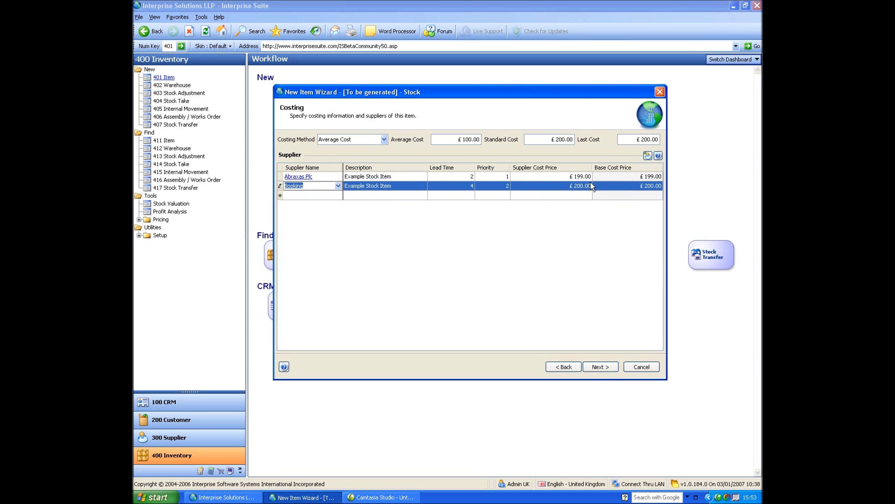
pyautogui.click(606, 366)
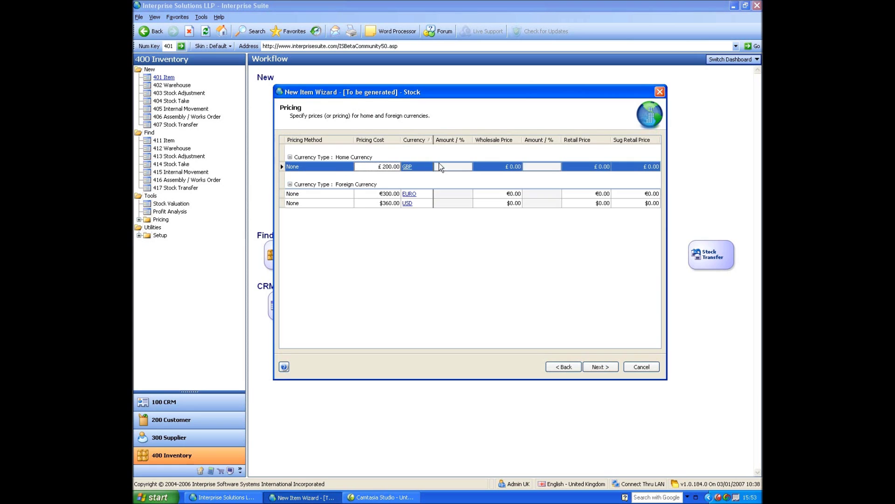
# Price GBP at £100 wholesale, £200 retail, £300 suggested retail and recalculate other currencies
pyautogui.click(482, 166)
pyautogui.write('10')
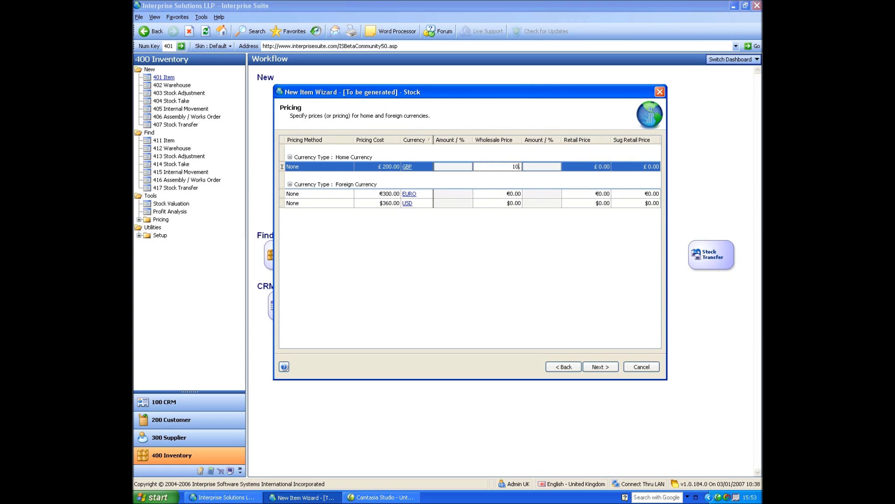
pyautogui.write('0')
pyautogui.press('Return')
pyautogui.press('Return')
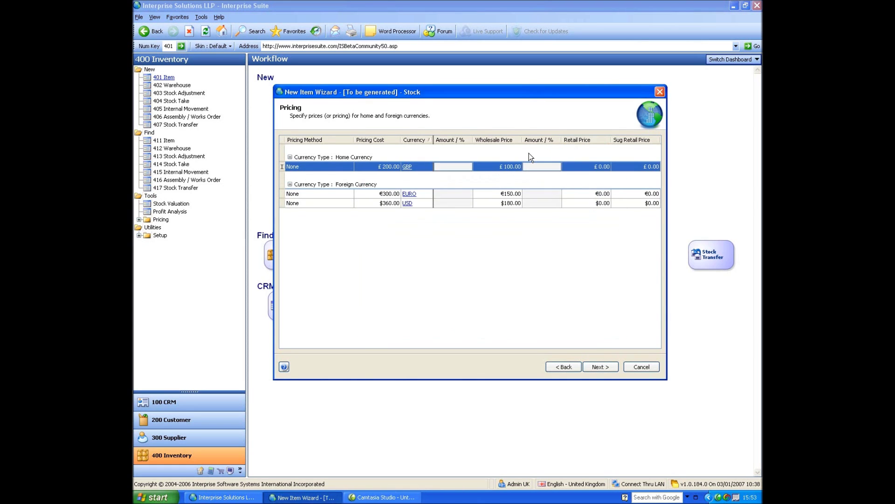
pyautogui.write('200.')
pyautogui.press('Return')
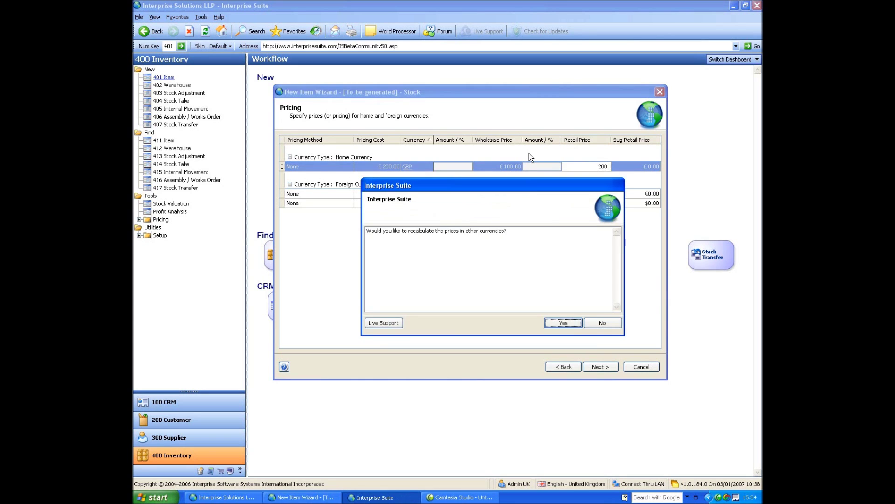
pyautogui.press('Return')
pyautogui.write('300.')
pyautogui.press('Return')
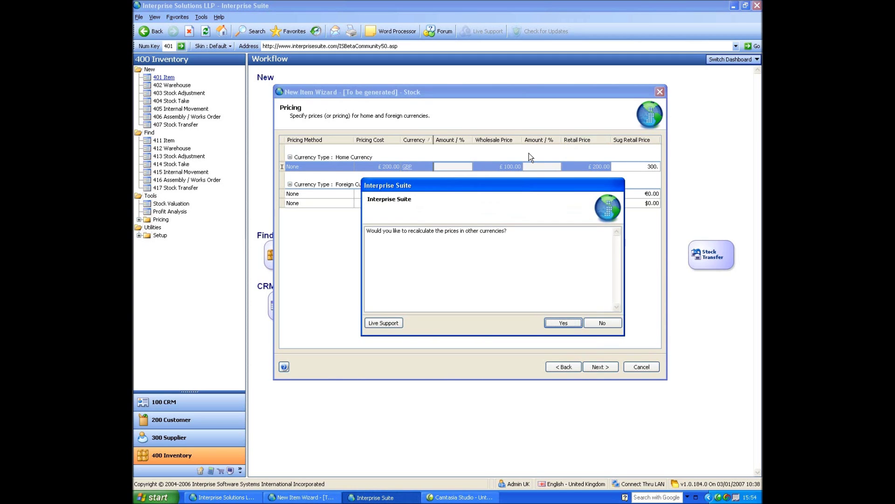
pyautogui.press('Return')
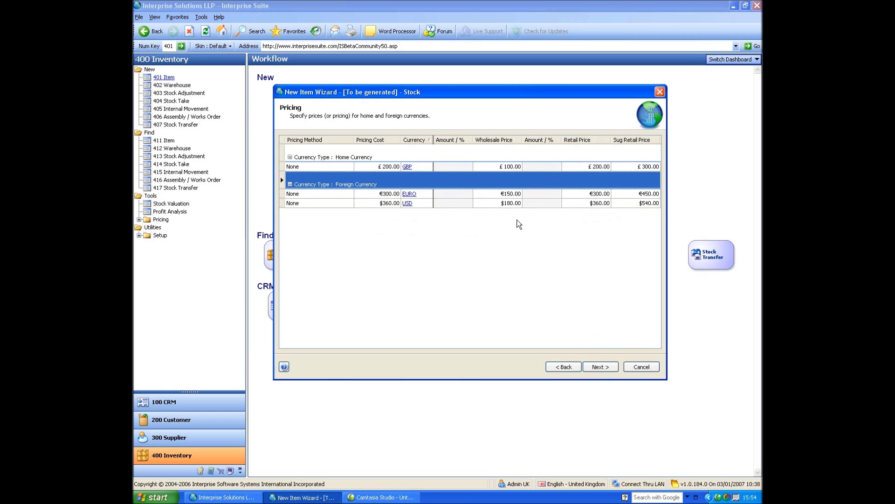
# Set the USD suggested retail to $540, edit the EURO value, and expand Setup options
pyautogui.click(631, 202)
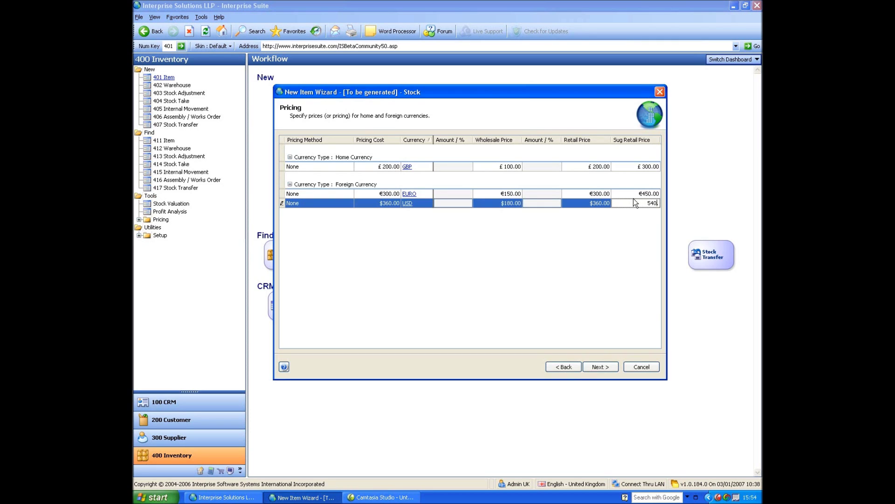
pyautogui.click(638, 193)
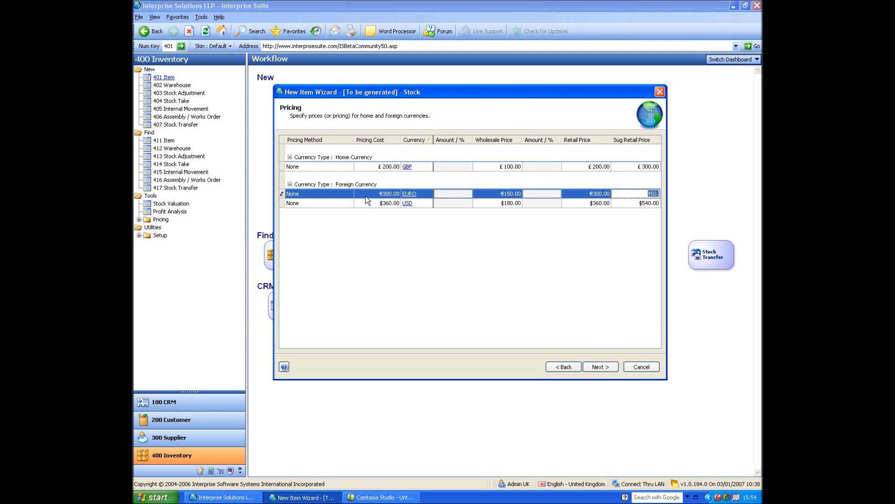
pyautogui.click(139, 235)
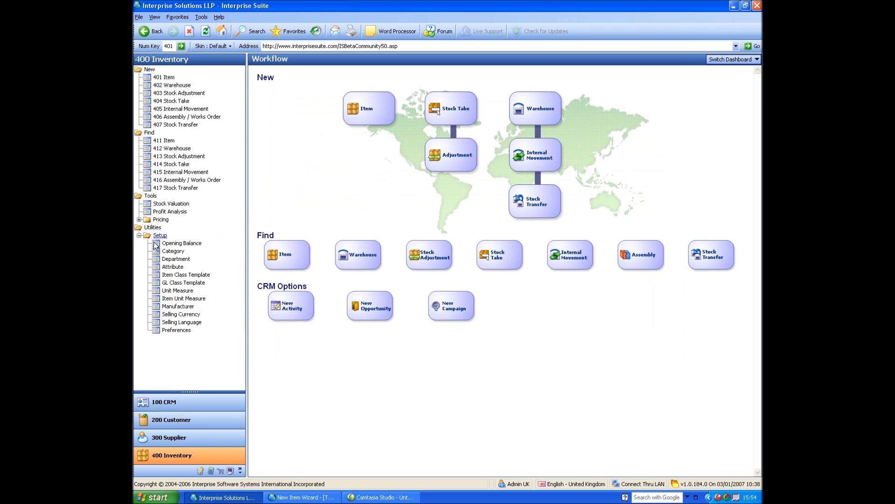
# Open the Selling Currency list and tick Include for GBP and EURO
pyautogui.click(178, 314)
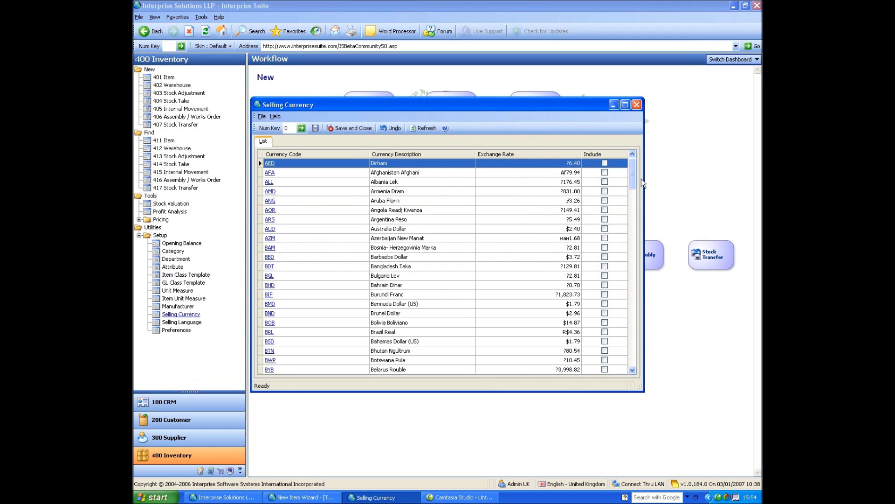
pyautogui.moveTo(633, 179); pyautogui.dragTo(631, 228)
pyautogui.click(584, 227)
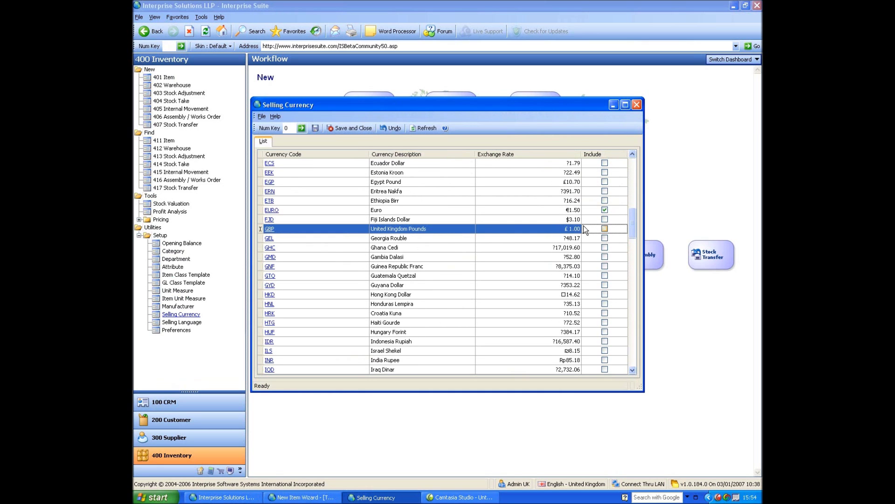
pyautogui.click(586, 211)
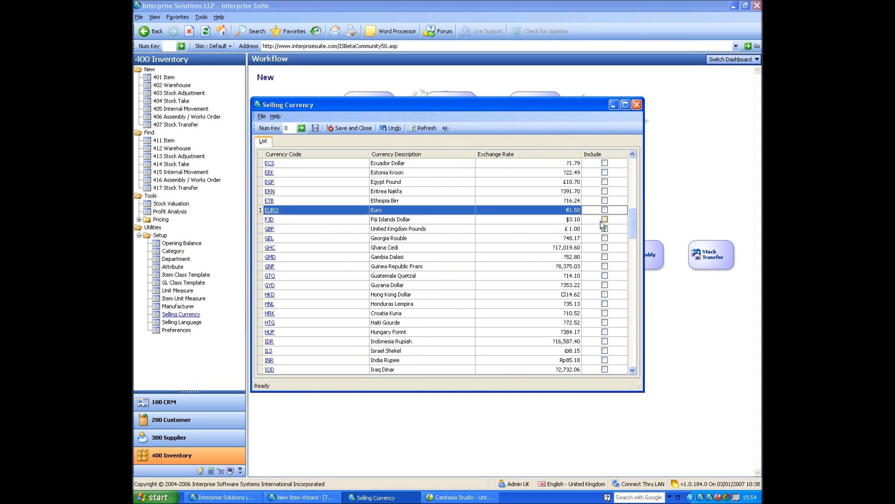
pyautogui.click(603, 210)
# Close the Selling Currency list without saving and commit 450 as the EURO suggested retail
pyautogui.click(444, 322)
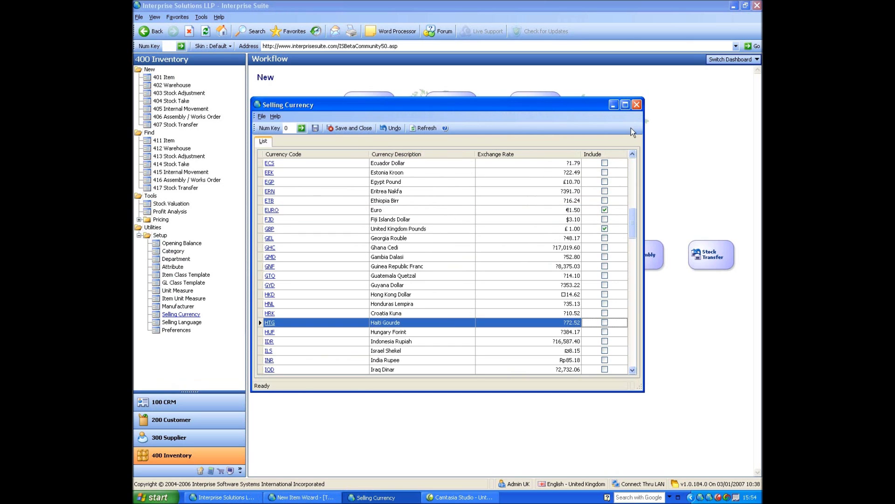
pyautogui.click(637, 104)
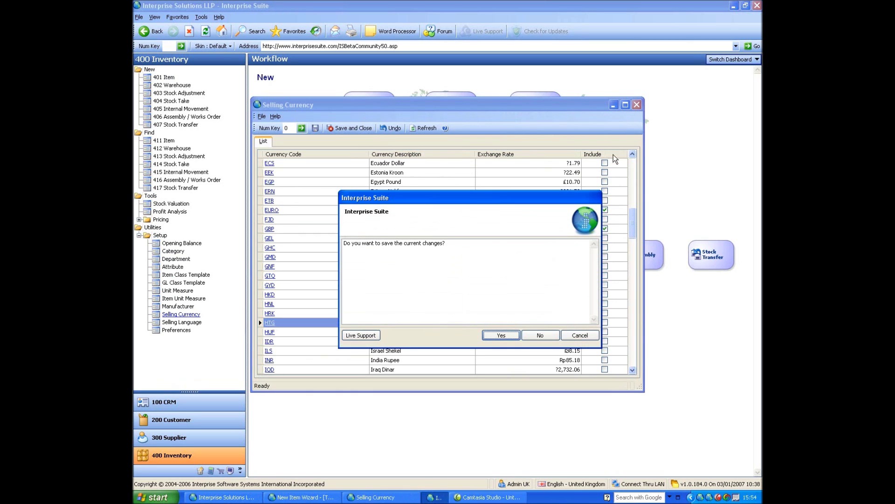
pyautogui.click(547, 337)
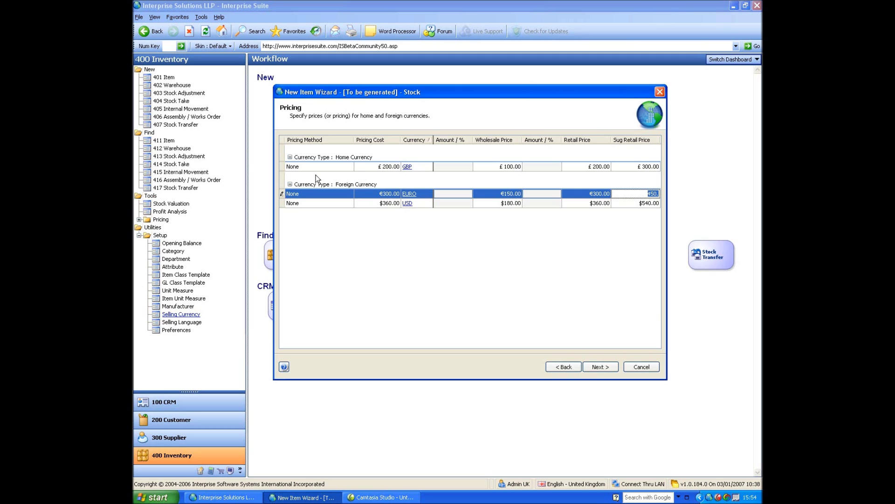
pyautogui.click(709, 452)
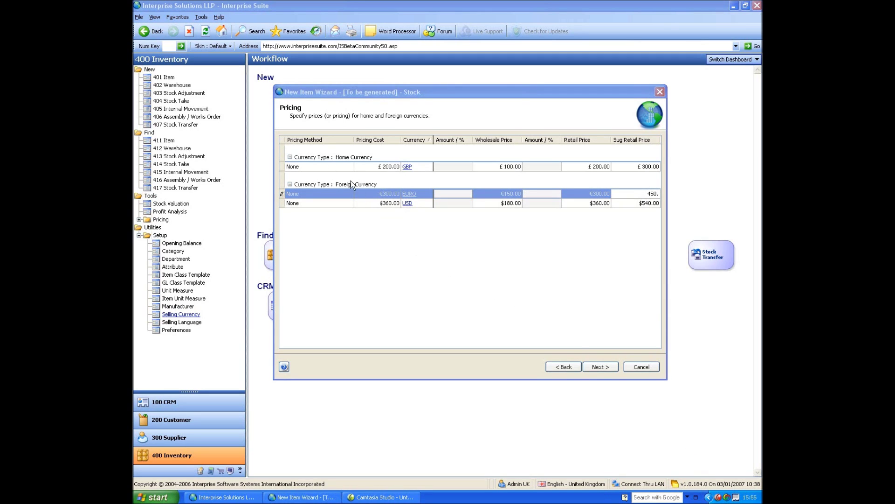
# Set GBP to Fixed Amount on Pricing Cost for all currencies with a wholesale amount of 10
pyautogui.click(350, 164)
pyautogui.click(350, 165)
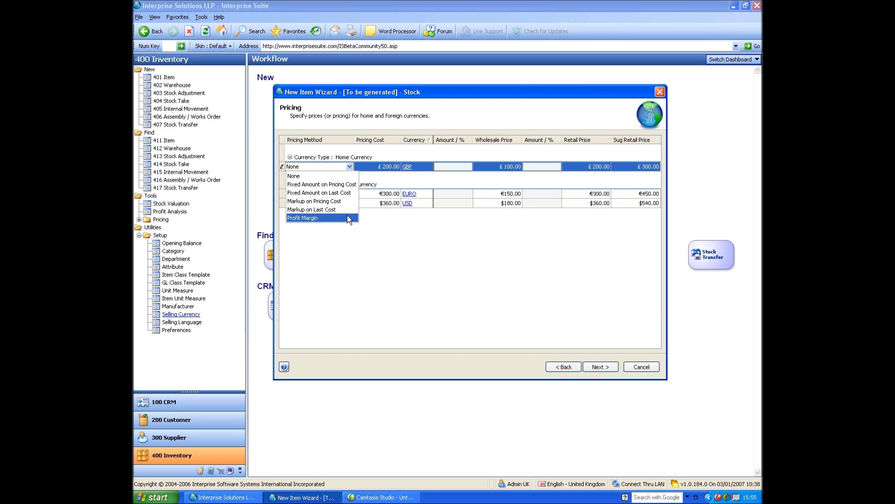
pyautogui.click(346, 209)
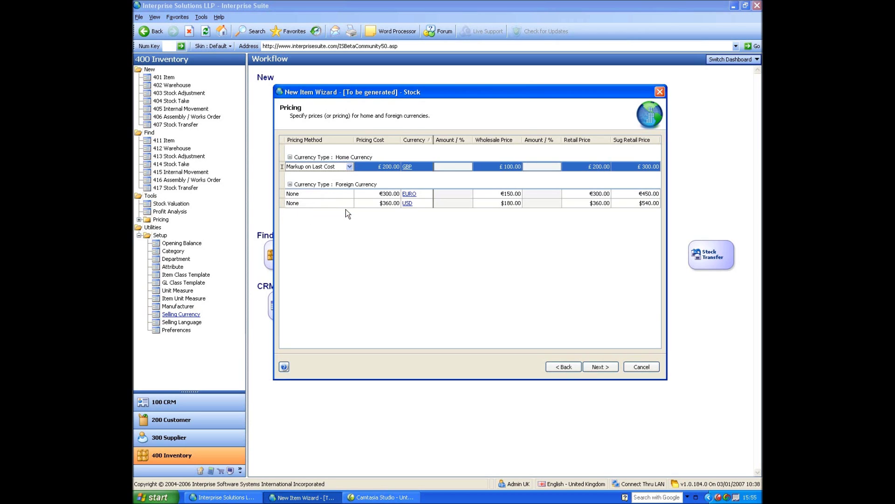
pyautogui.click(350, 167)
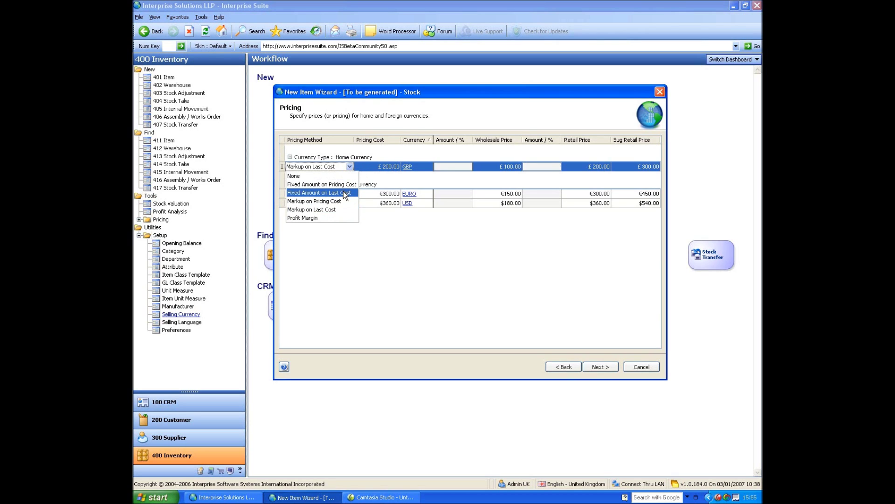
pyautogui.click(345, 184)
pyautogui.click(385, 170)
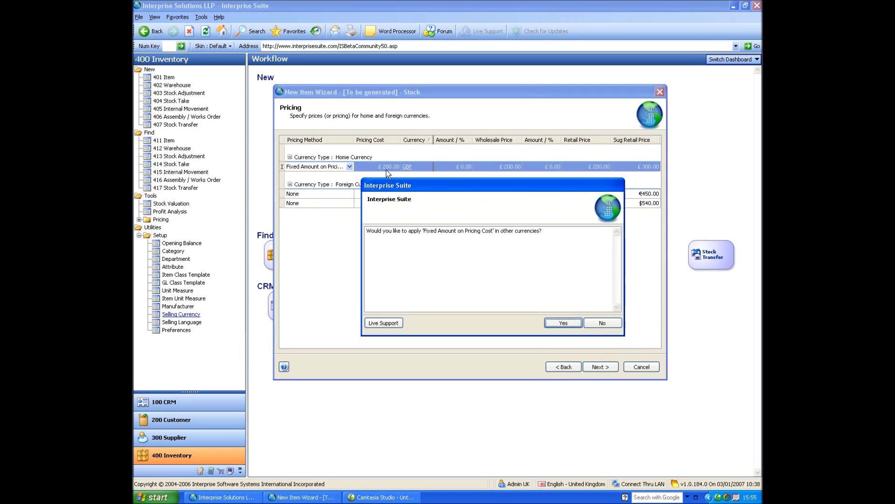
pyautogui.click(563, 322)
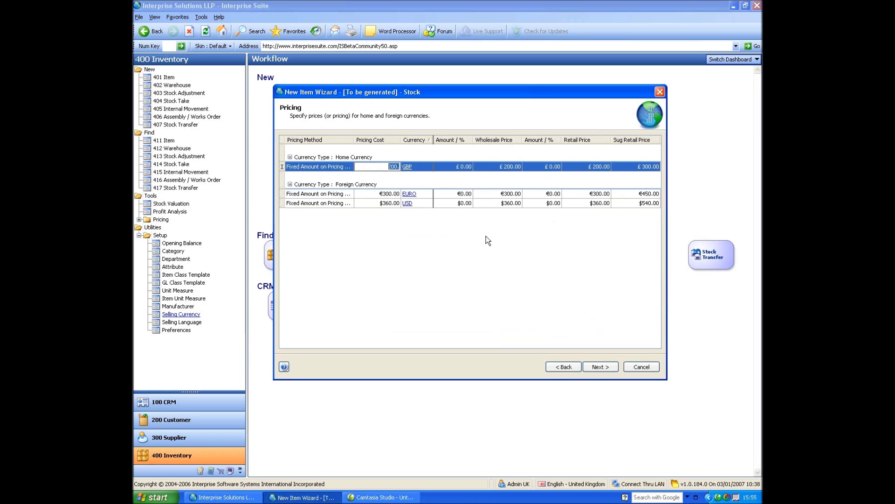
pyautogui.press('Tab')
pyautogui.press('Tab')
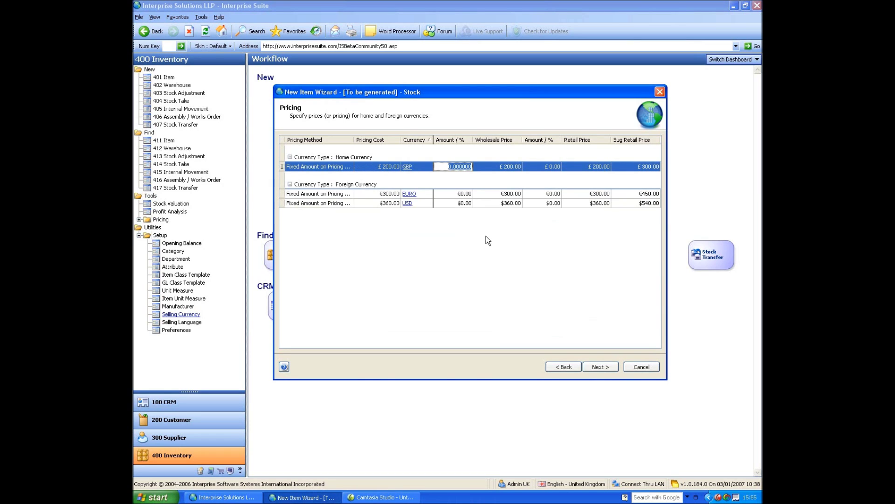
pyautogui.write('10')
pyautogui.press('Tab')
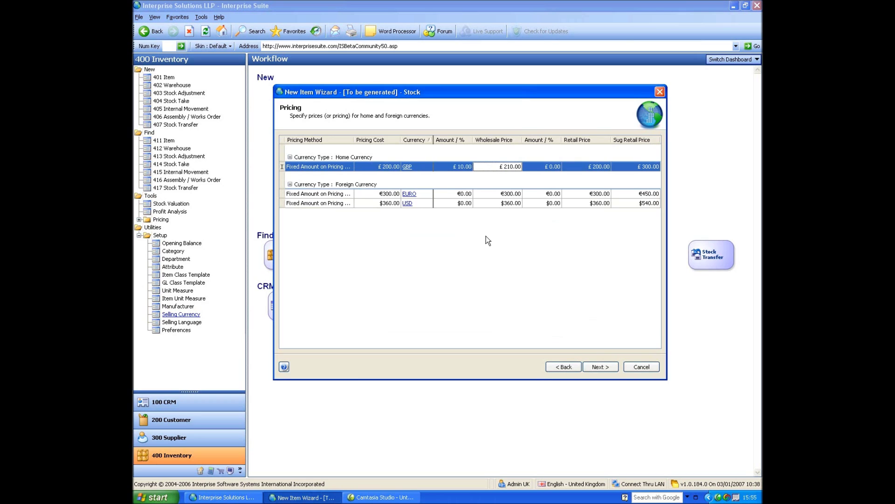
# Switch GBP to Markup on Pricing Cost for all currencies and enter a 50% retail markup
pyautogui.click(350, 168)
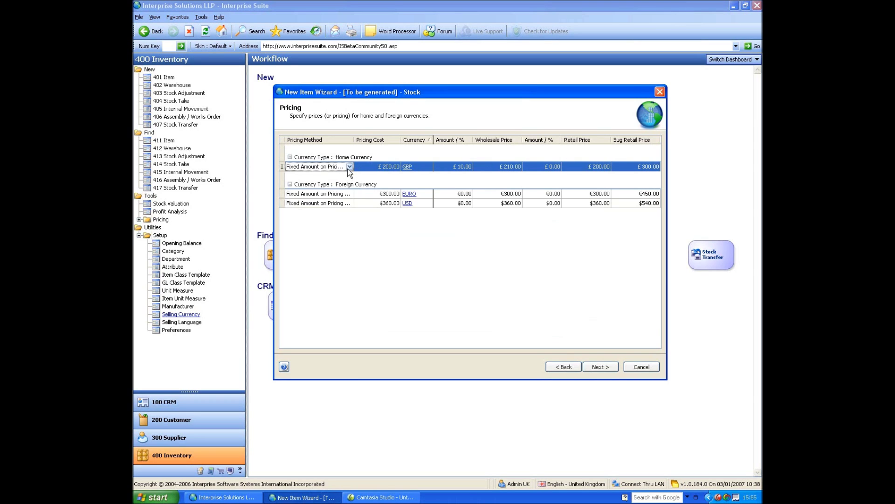
pyautogui.click(350, 167)
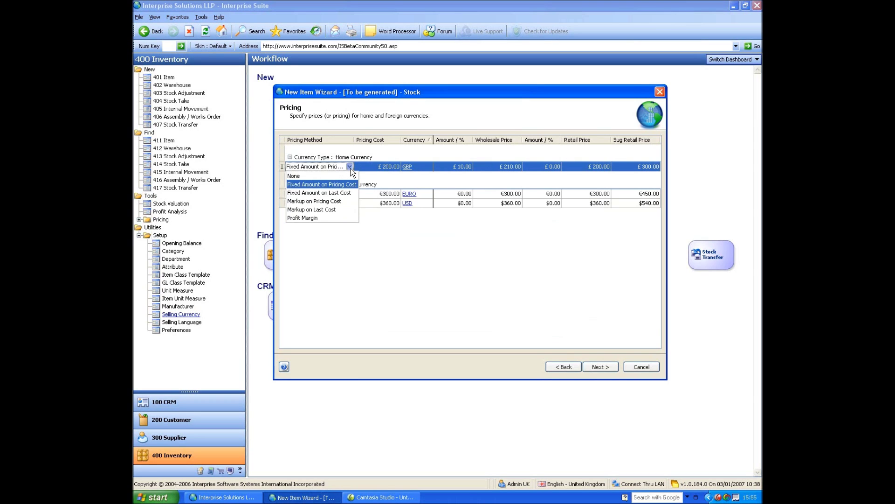
pyautogui.click(329, 202)
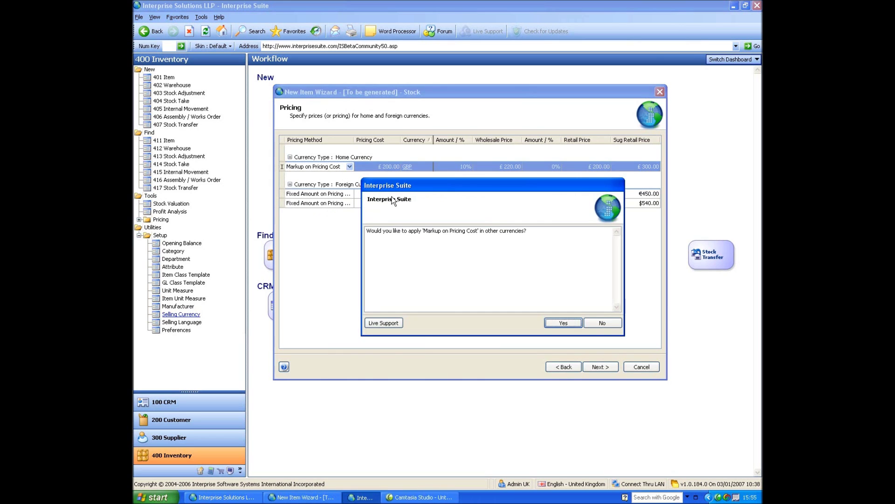
pyautogui.click(566, 321)
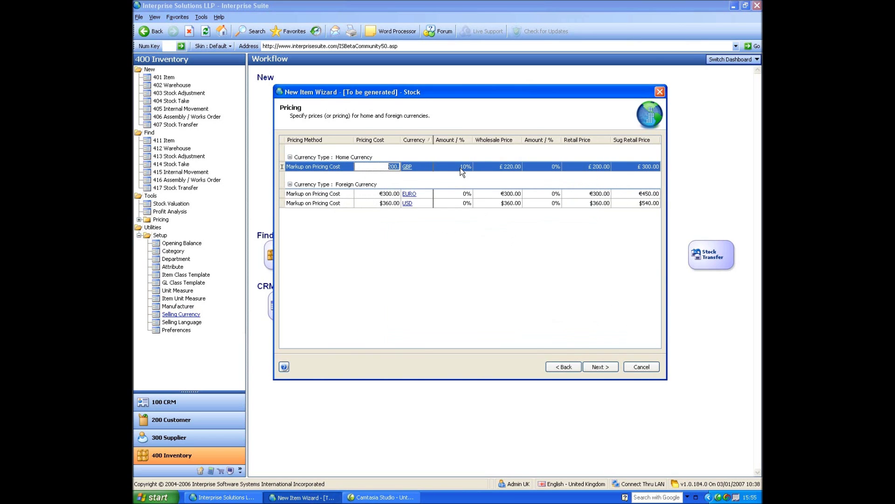
pyautogui.click(557, 169)
pyautogui.write('50')
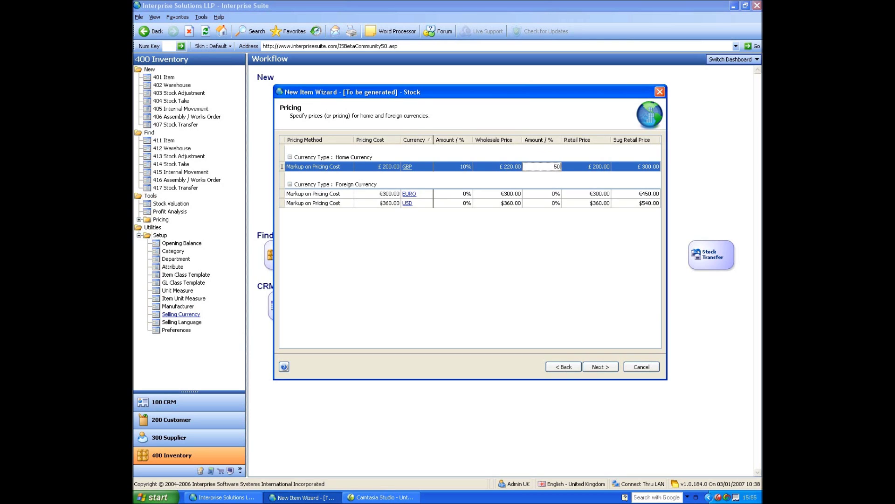
pyautogui.press('Tab')
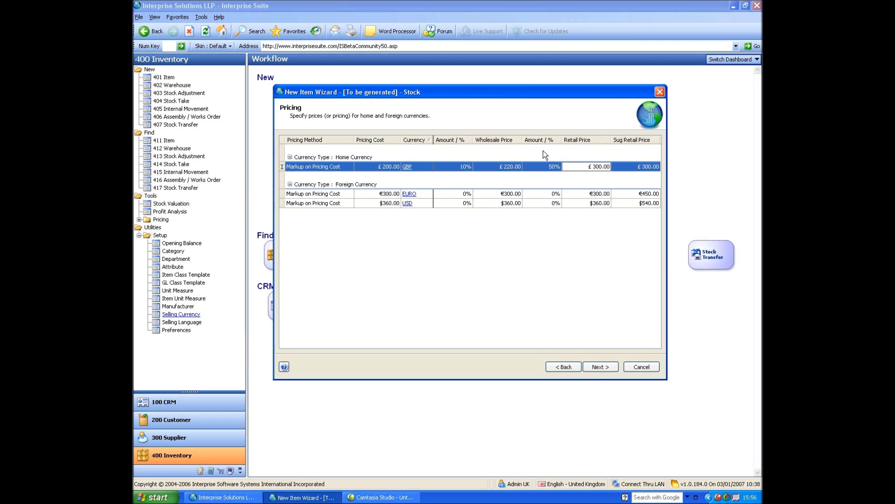
# Complete the New Item Wizard to create ITEM-000001 and shift its item record window right
pyautogui.click(607, 363)
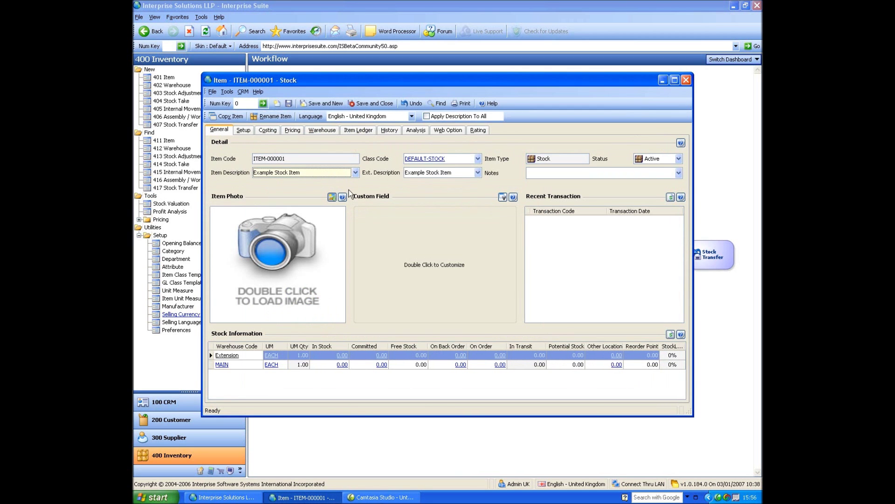
pyautogui.moveTo(375, 81); pyautogui.dragTo(428, 88)
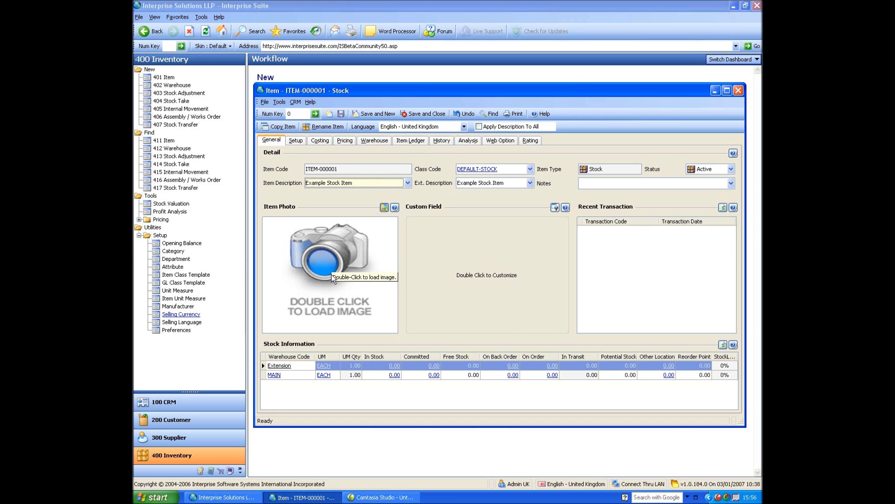
pyautogui.click(321, 262)
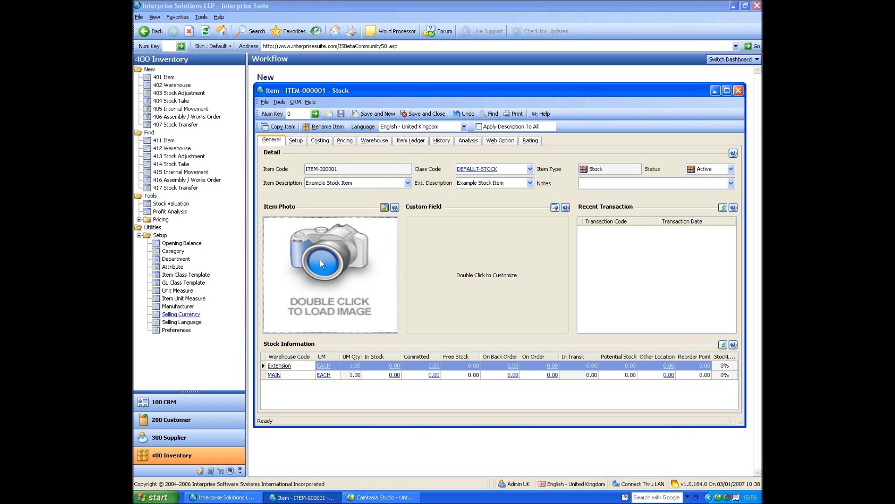
pyautogui.doubleClick(325, 279)
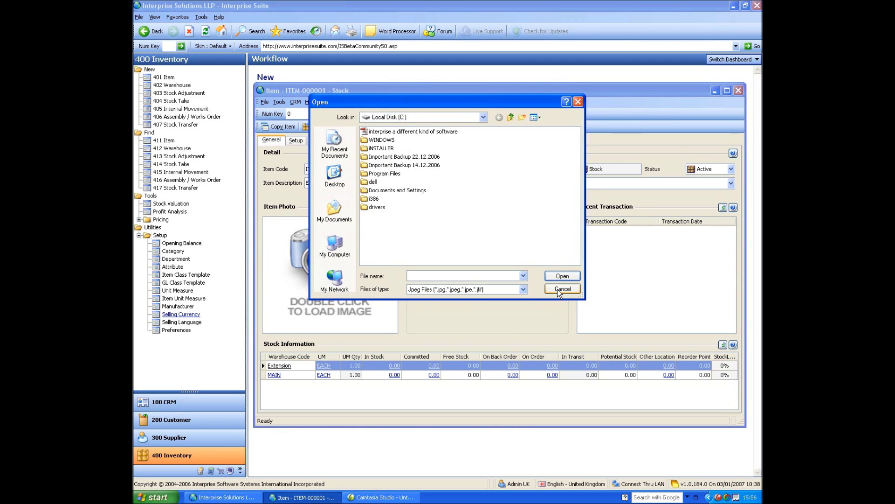
pyautogui.click(562, 289)
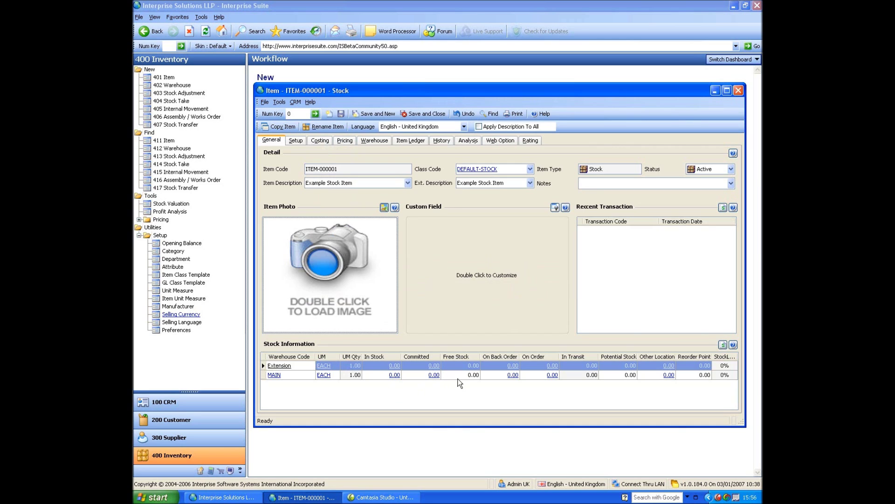
pyautogui.click(504, 376)
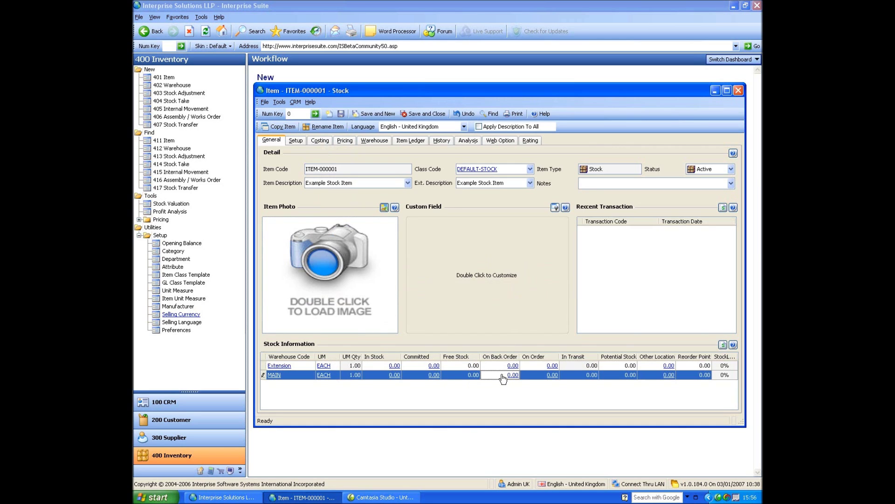
pyautogui.click(537, 376)
pyautogui.press('Tab')
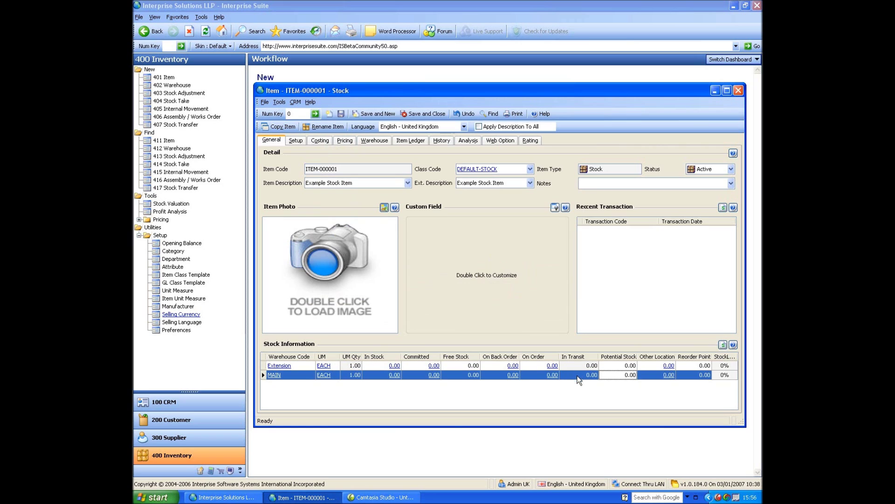